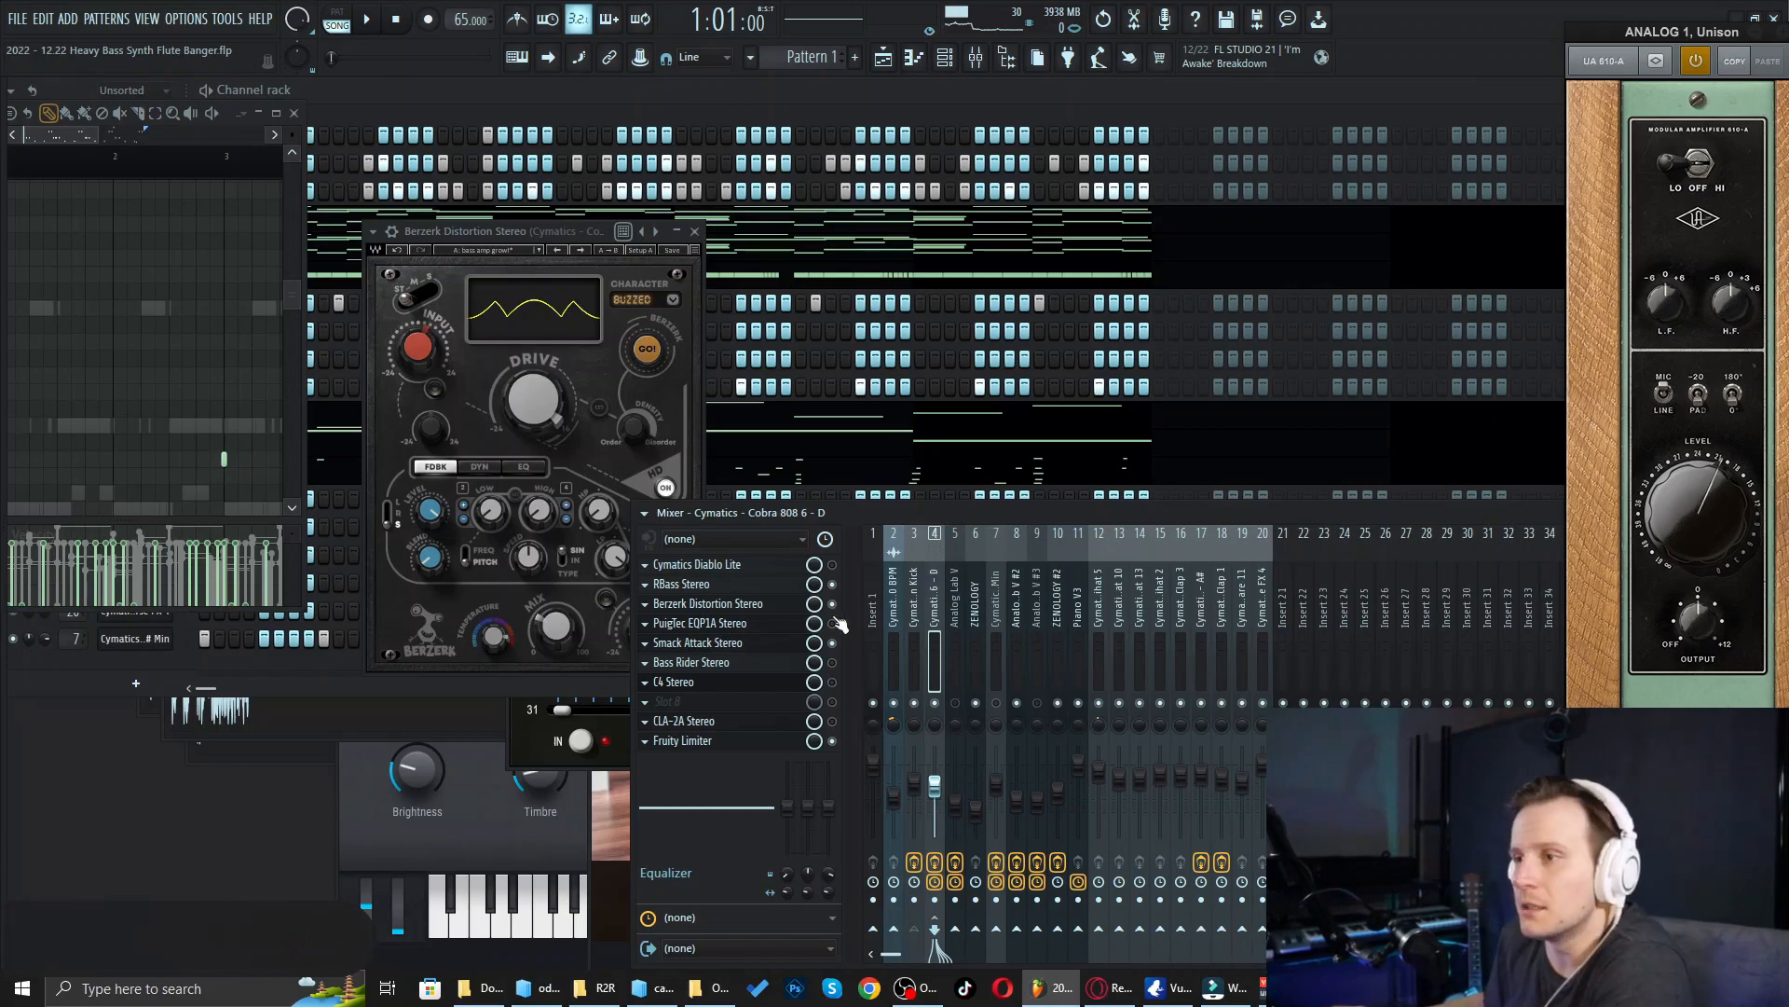
# Step: Open Smack Attack on the Cobra 808 track and set its Attack to 100 and Sustain to 23 during playback
pyautogui.click(697, 643)
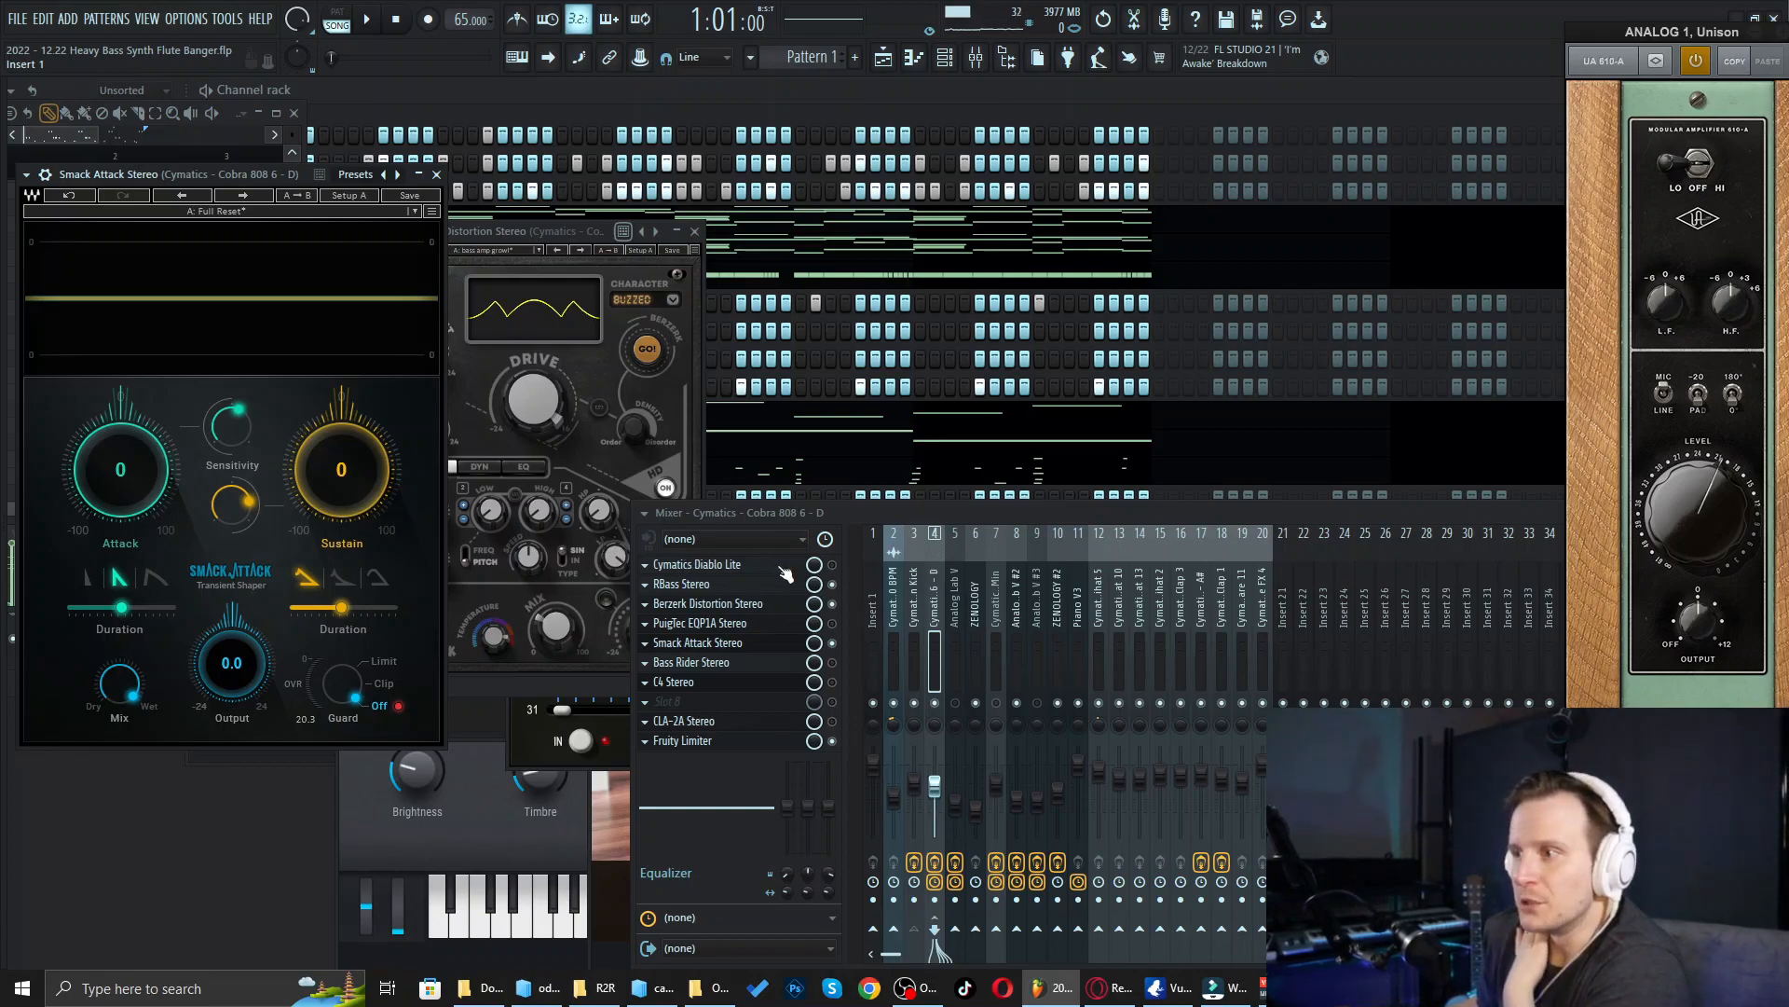
pyautogui.press('space')
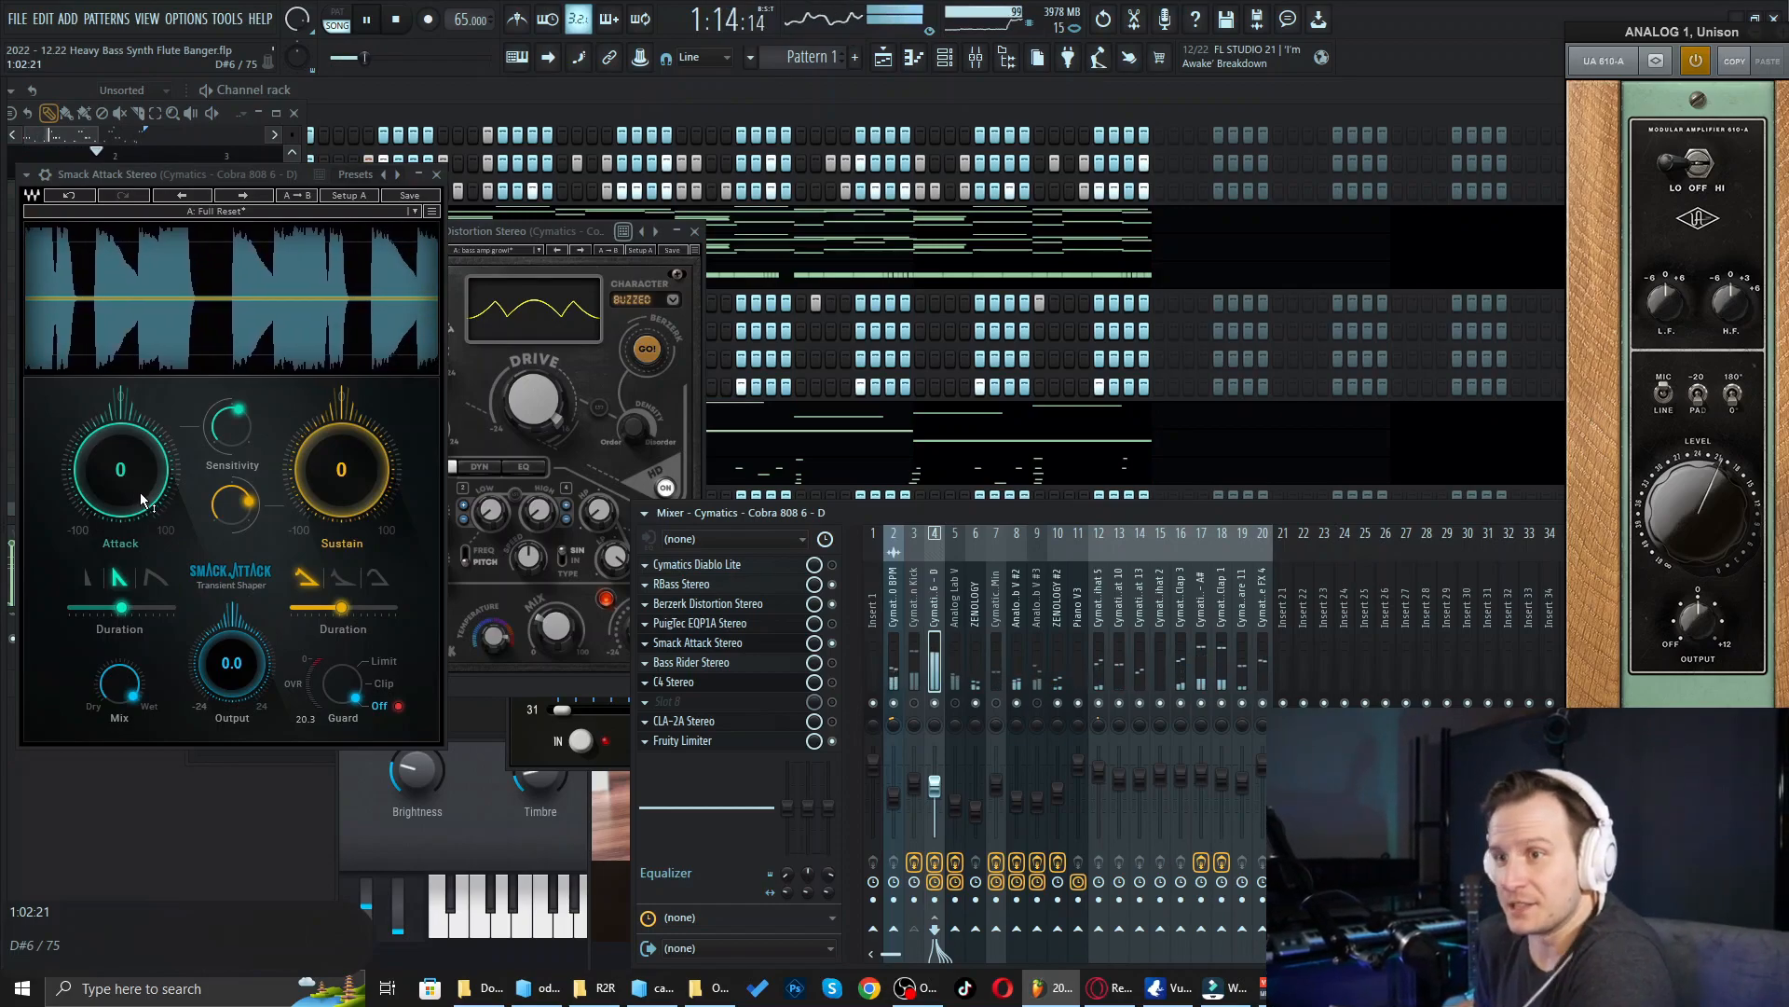
pyautogui.moveTo(143, 470); pyautogui.dragTo(142, 390)
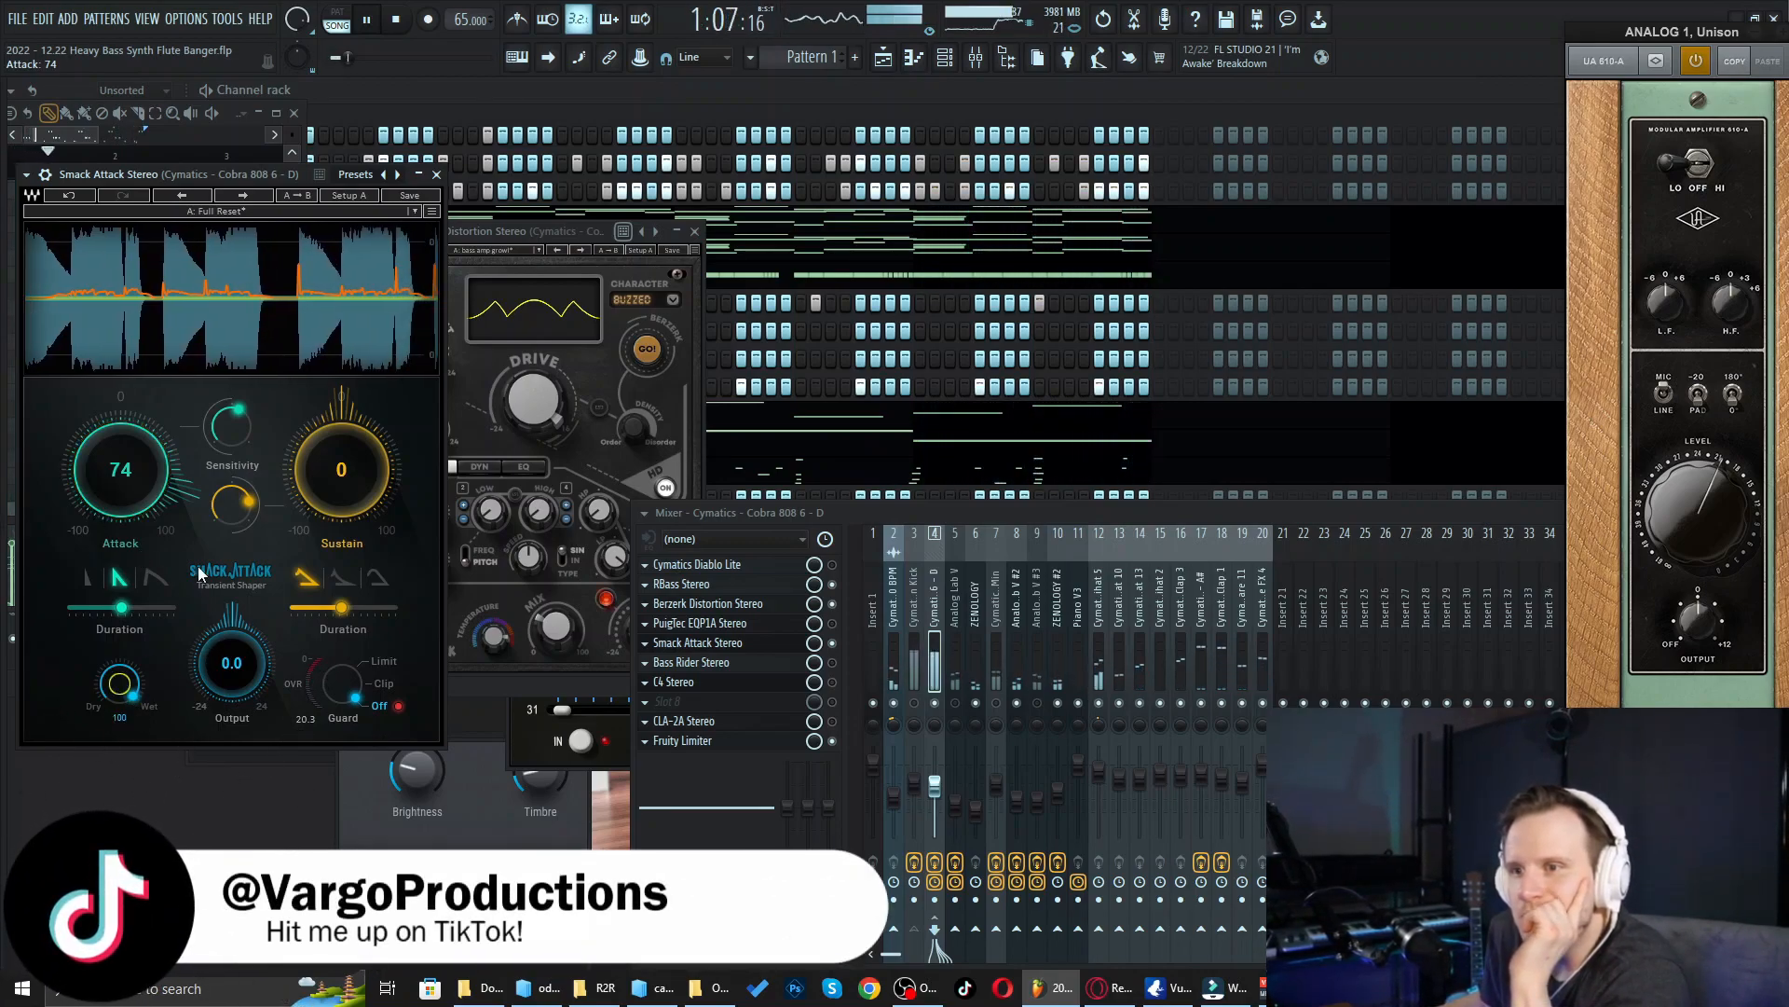
pyautogui.moveTo(93, 484); pyautogui.dragTo(93, 460)
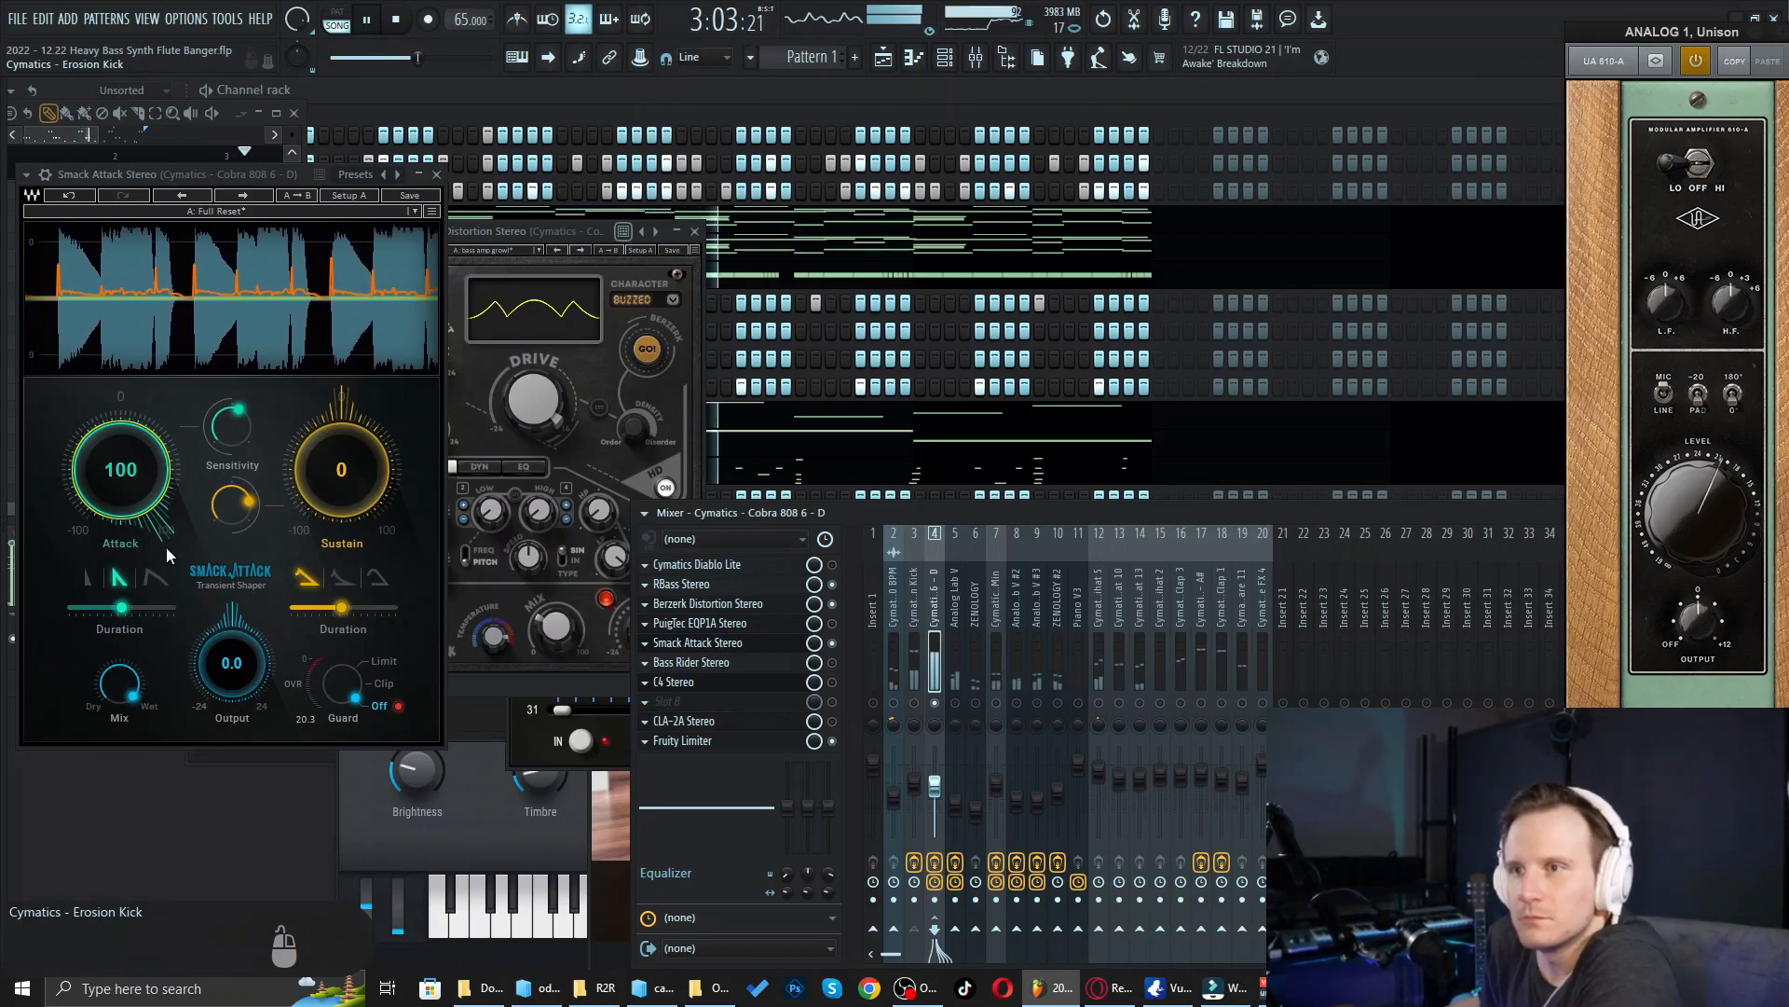
pyautogui.moveTo(310, 500)
pyautogui.mouseDown()
pyautogui.moveTo(360, 501)
pyautogui.moveTo(326, 483)
pyautogui.mouseUp()
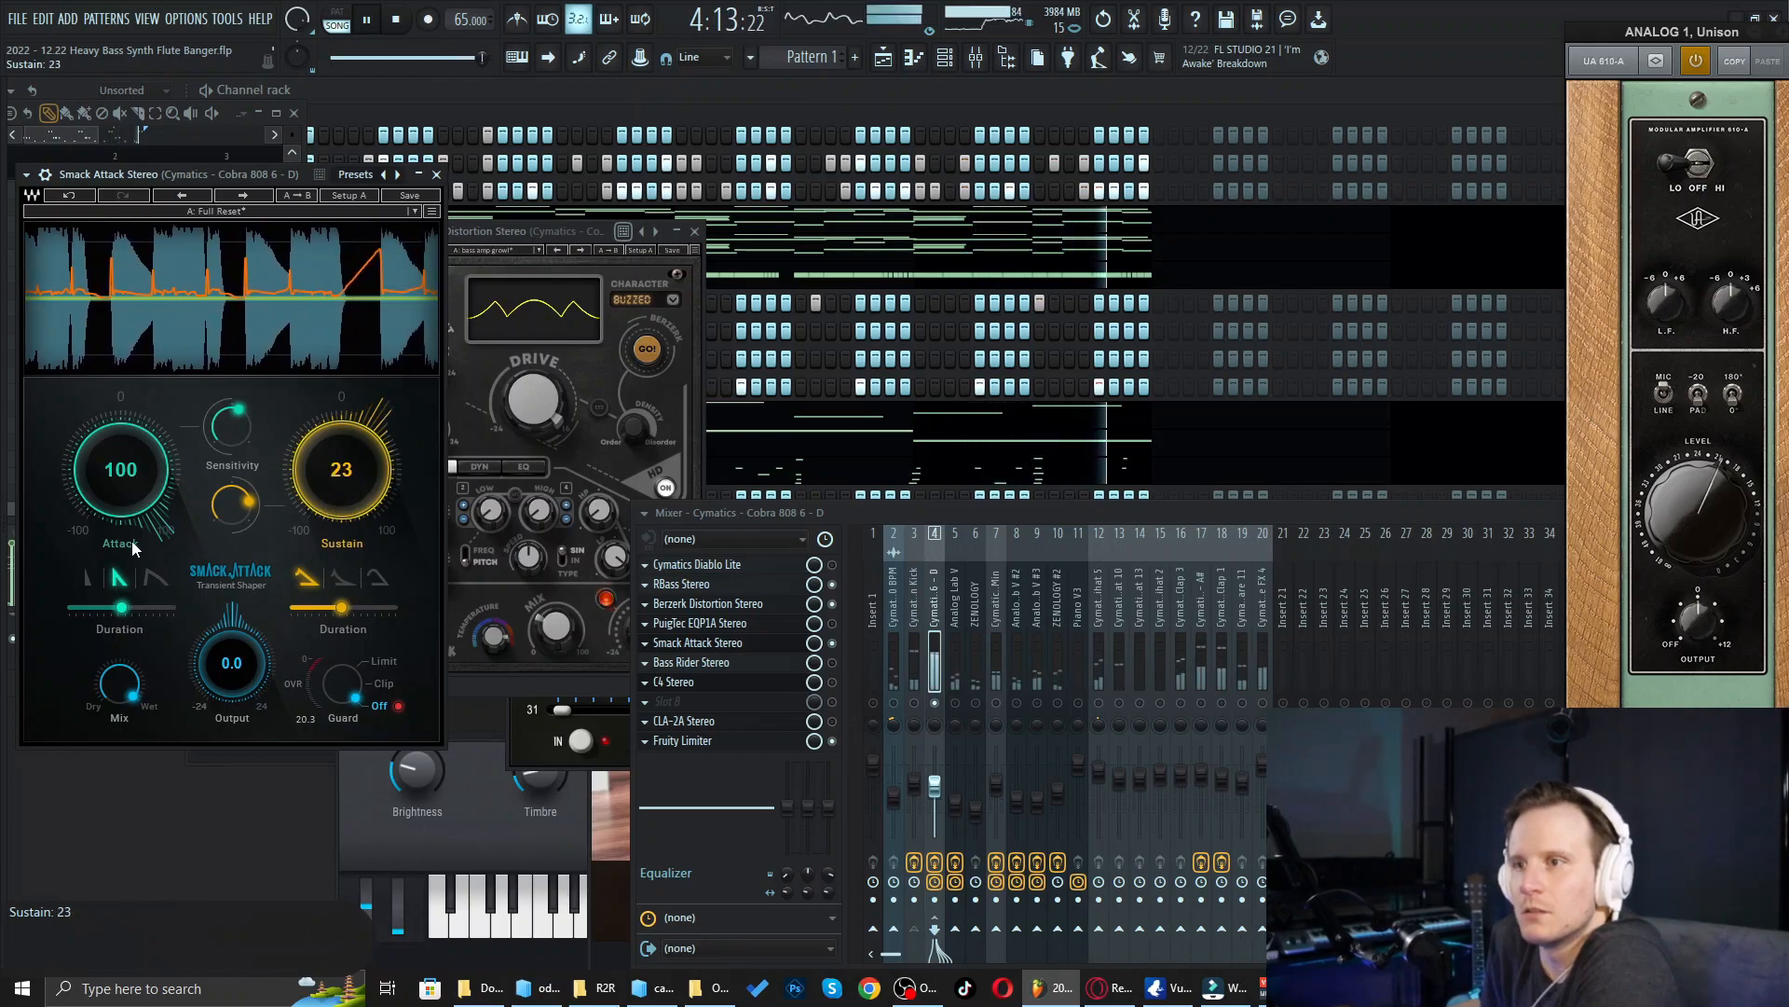
# Step: Lower Smack Attack's Attack to -100 while listening to the bass, and stop playback
pyautogui.moveTo(177, 498); pyautogui.dragTo(177, 591)
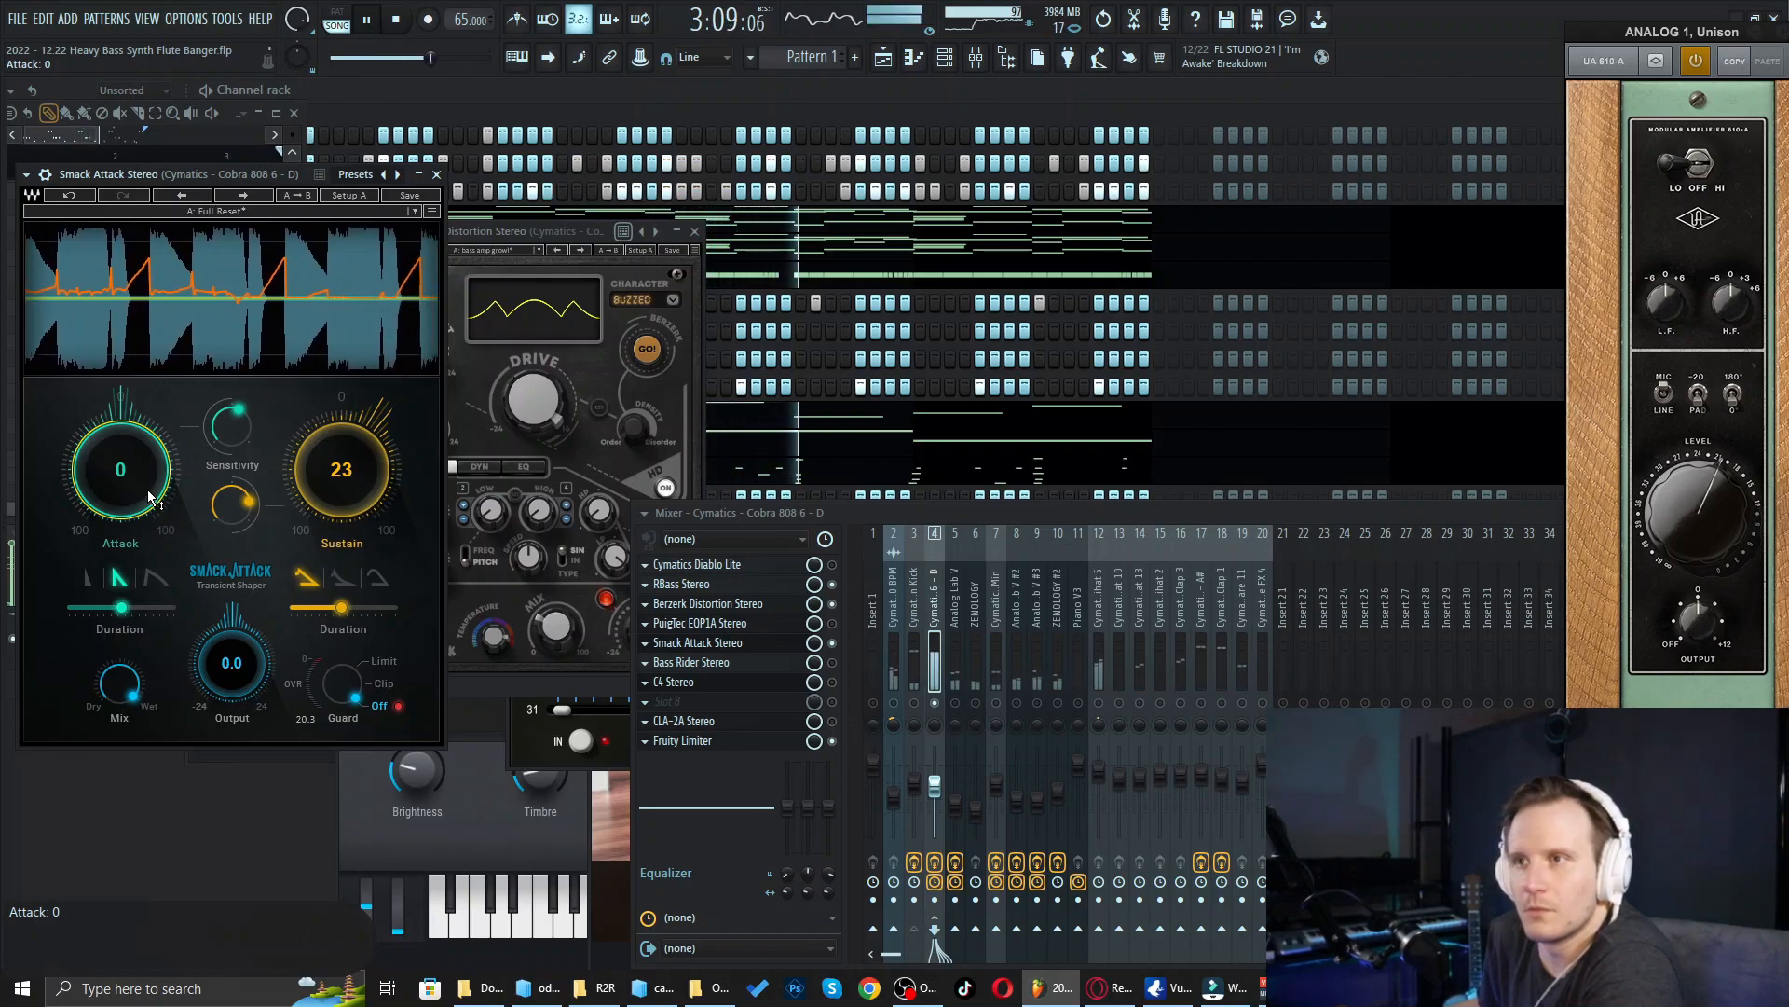
pyautogui.moveTo(138, 491); pyautogui.dragTo(138, 585)
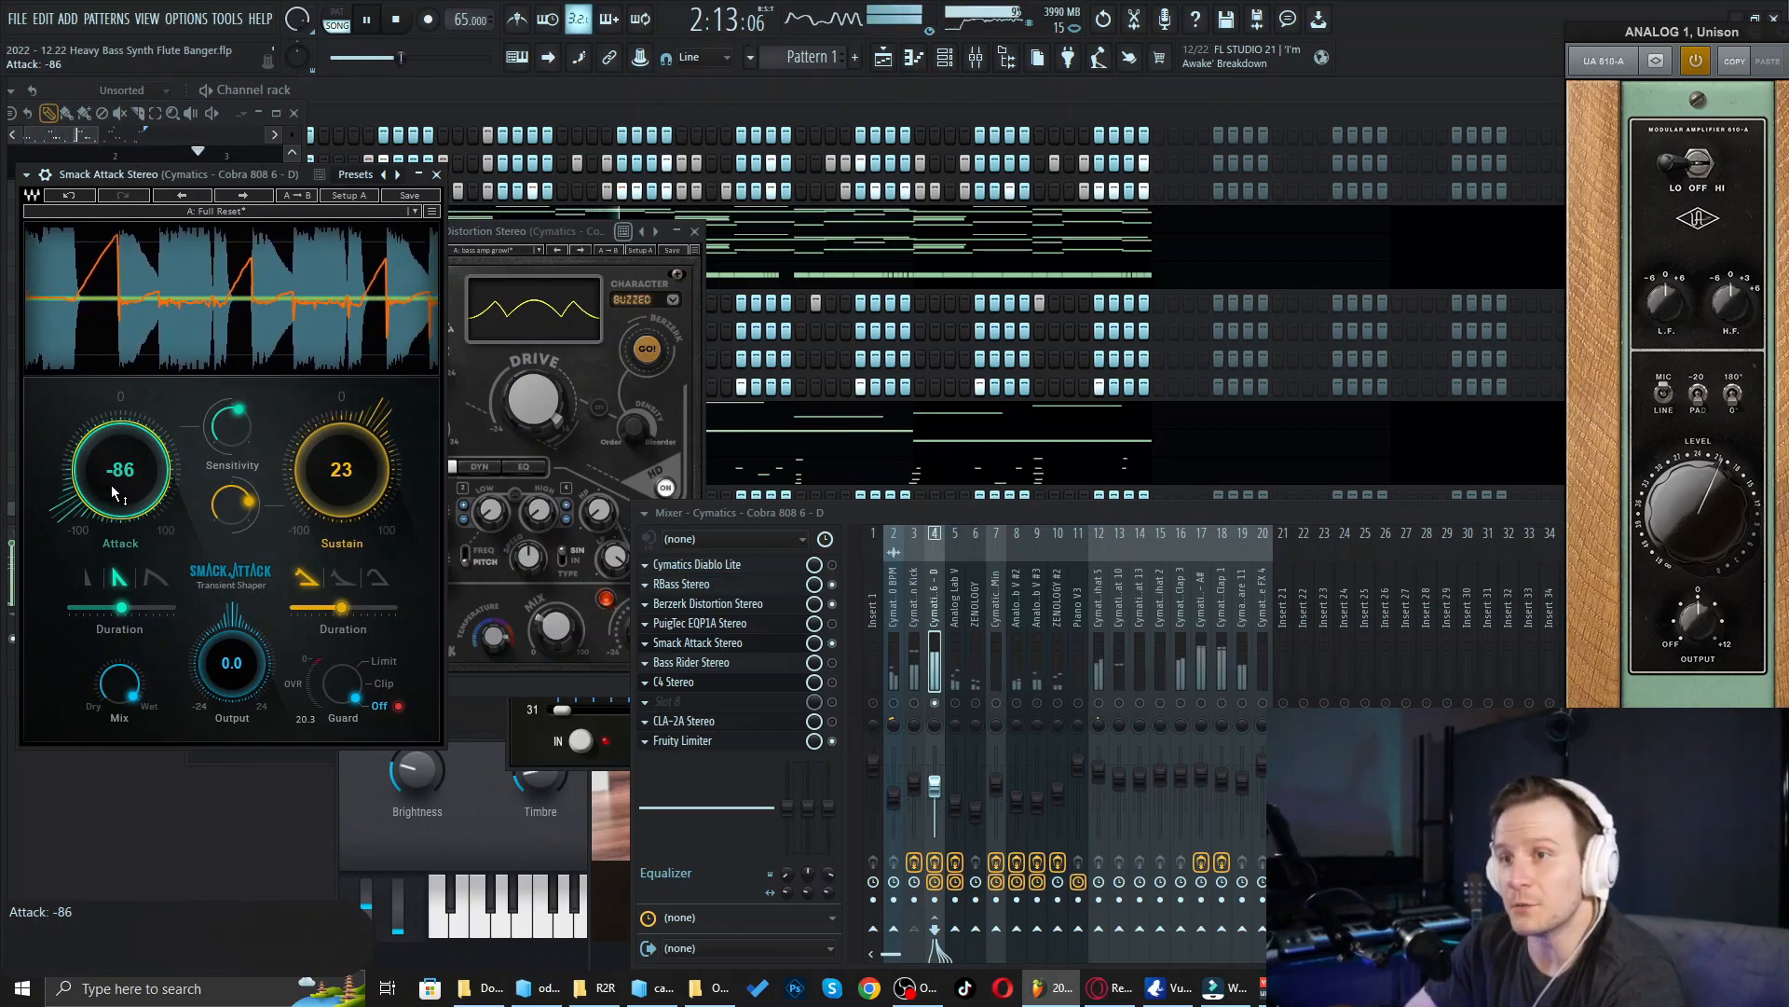
pyautogui.moveTo(110, 485); pyautogui.dragTo(157, 515)
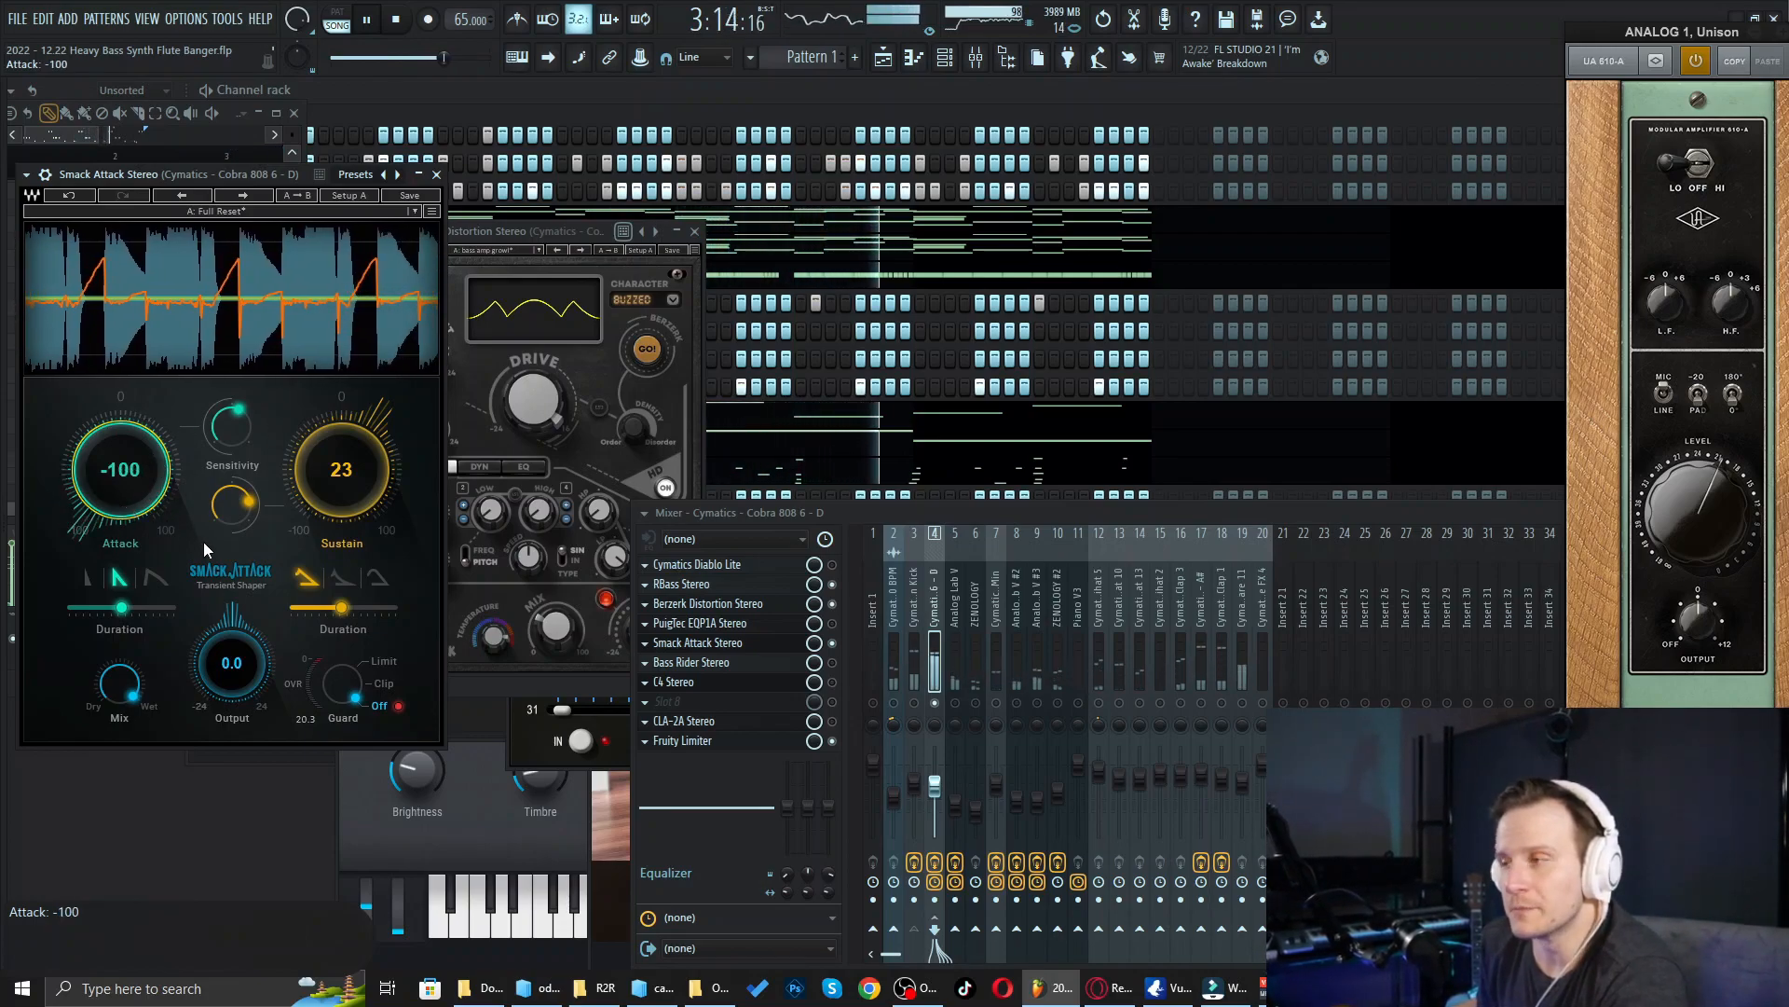
pyautogui.press('space')
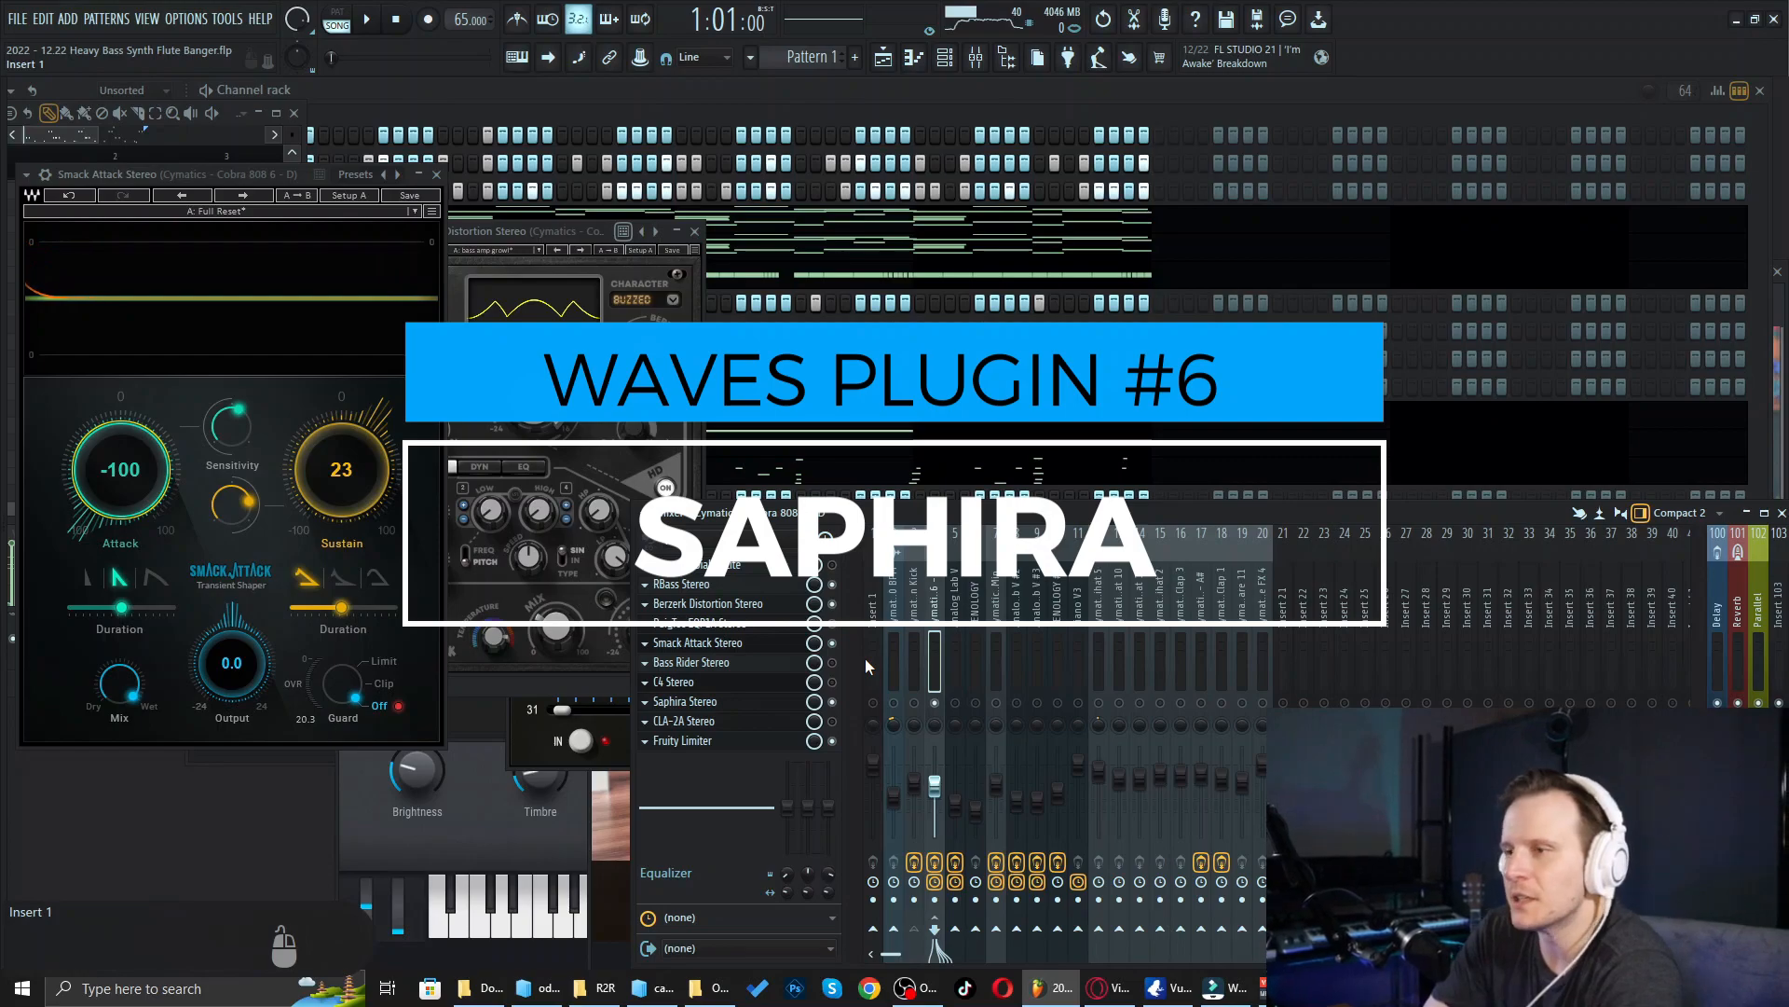
# Step: Open Saphira on the Cobra 808 track and examine its available tape speeds
pyautogui.click(712, 704)
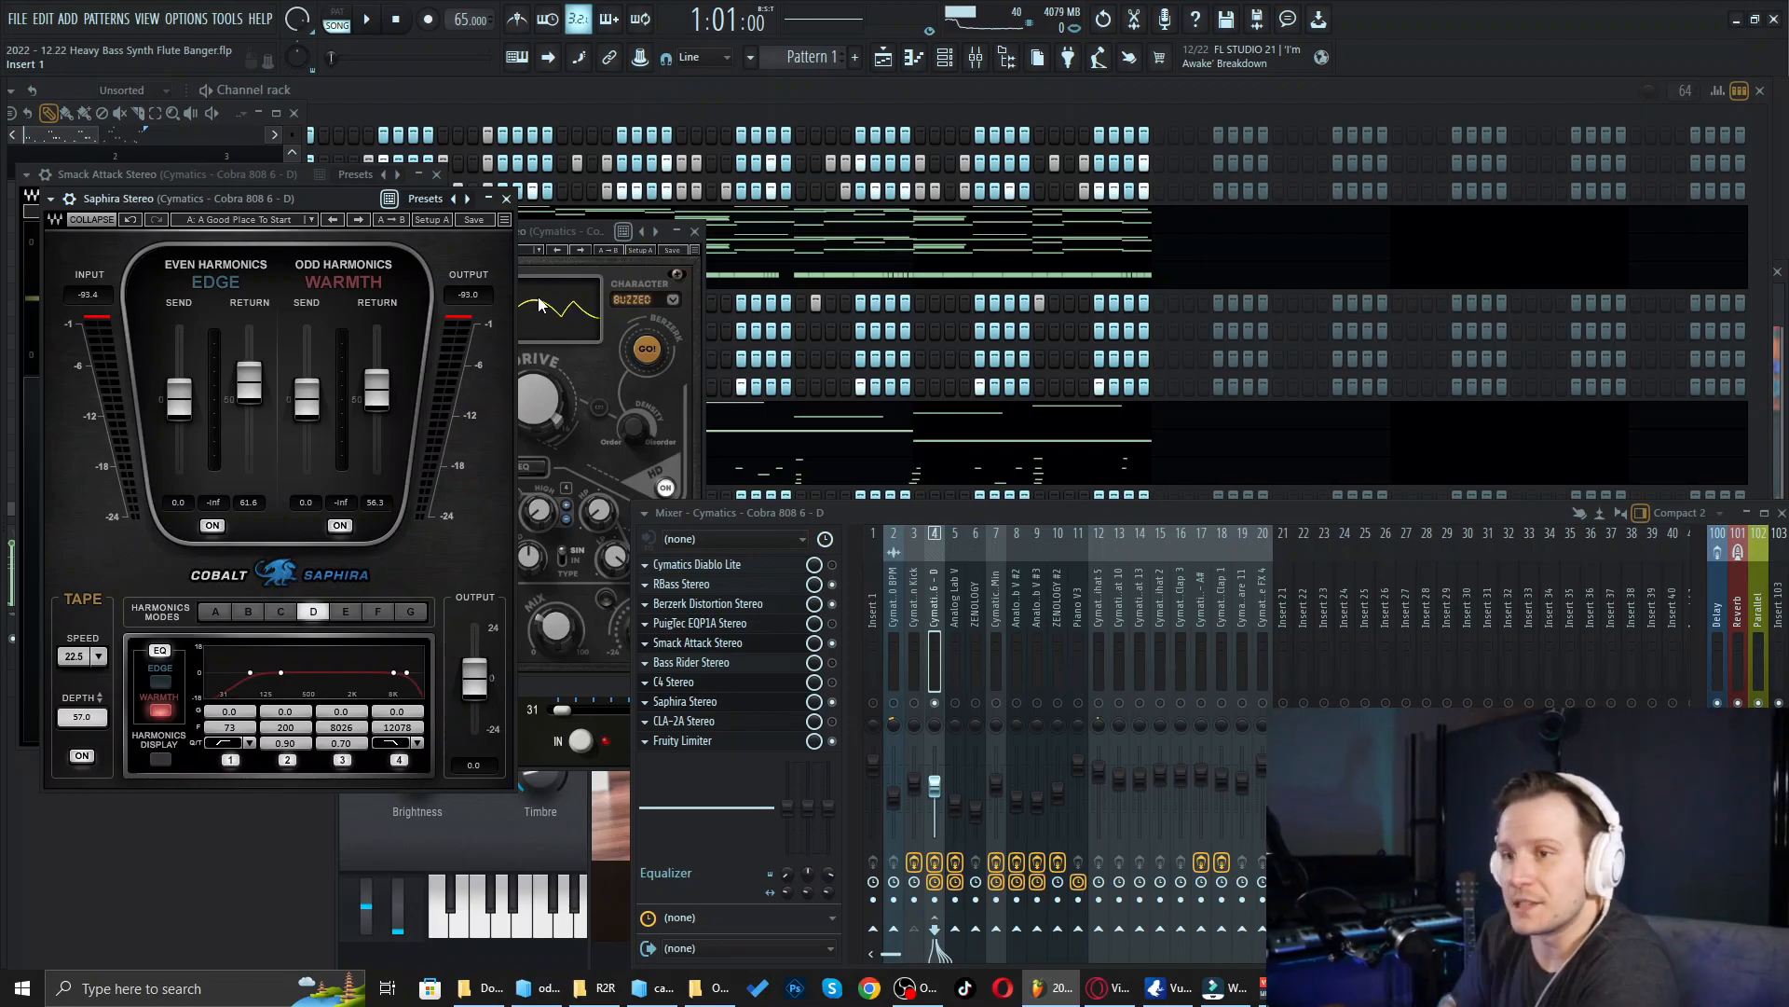
pyautogui.click(99, 657)
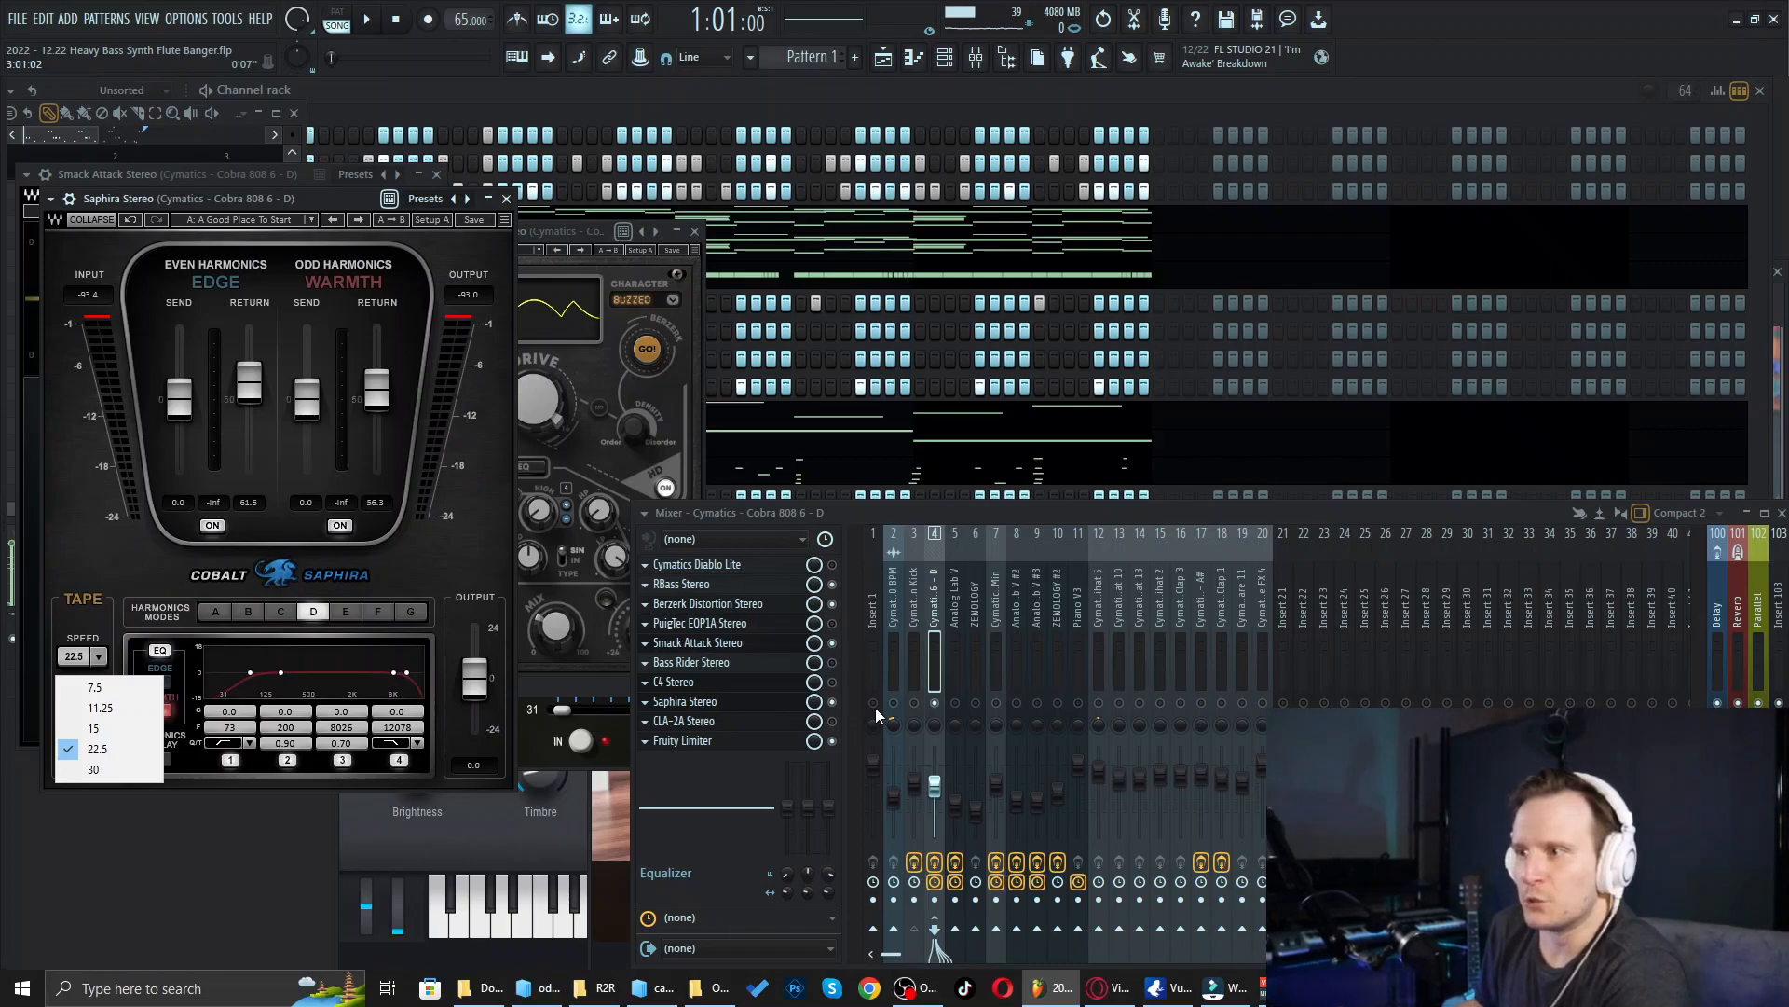
pyautogui.click(43, 572)
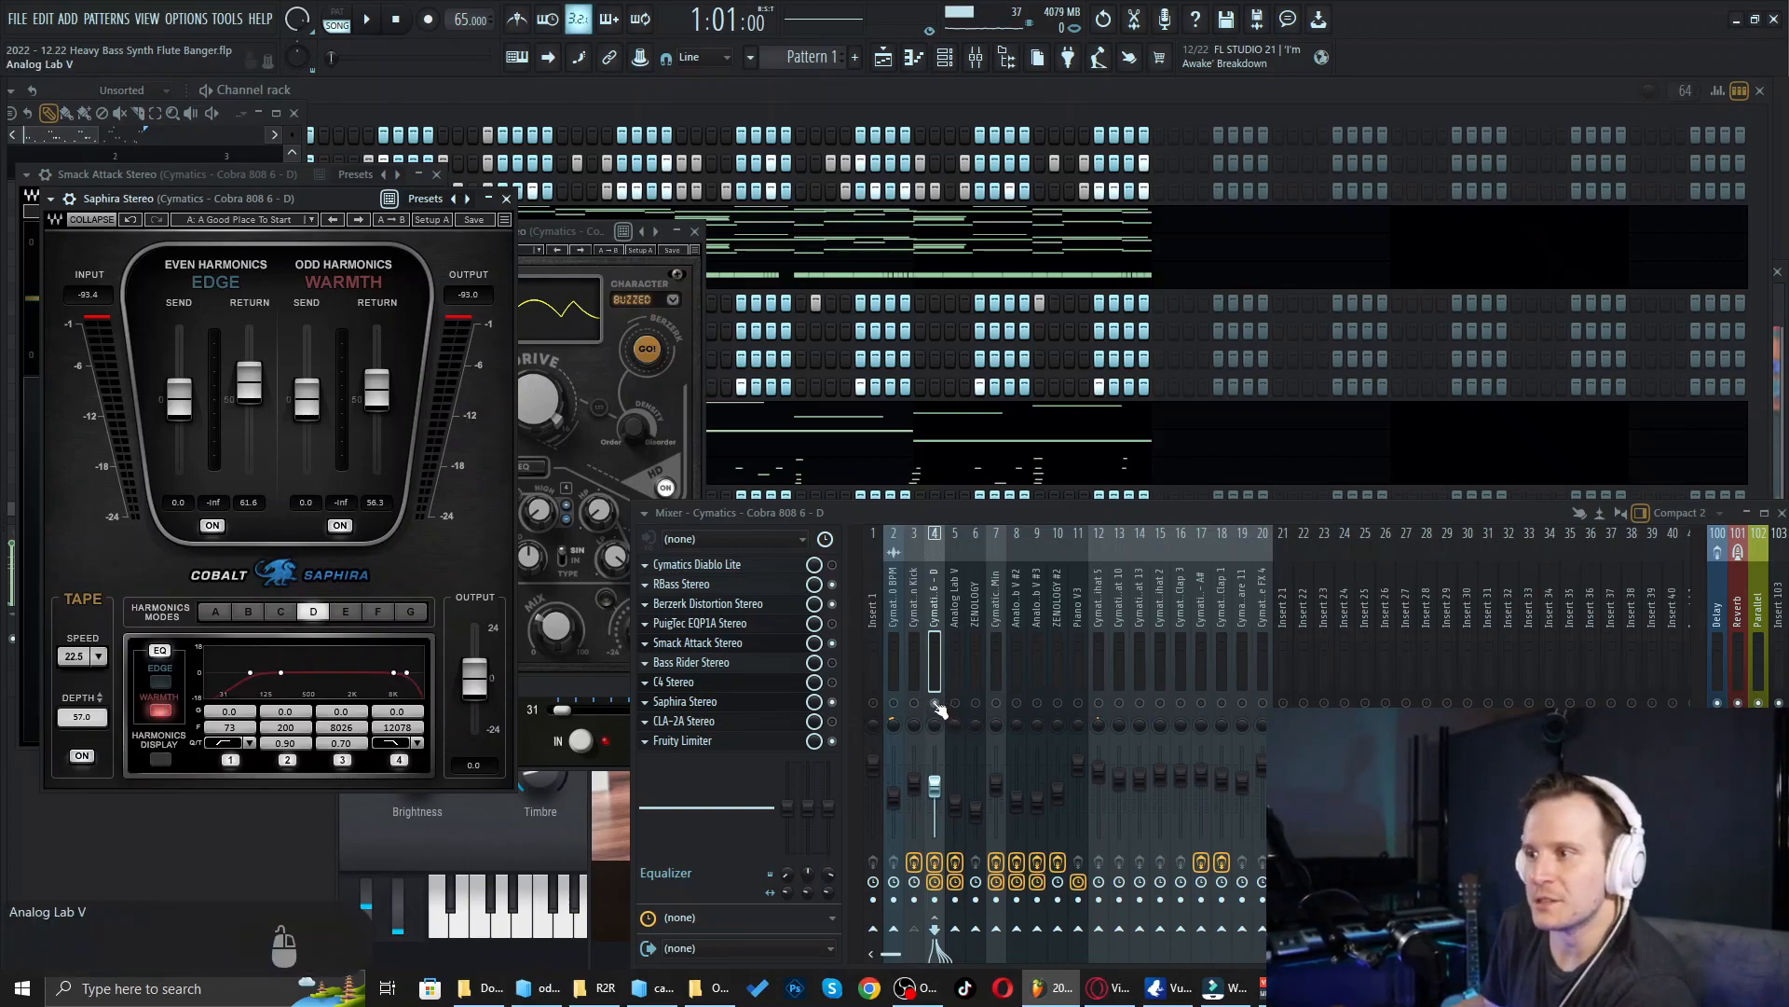
# Step: During playback, set Saphira's Edge Return to 49 with Edge switched off, and raise the Warmth Return to 100
pyautogui.press('space')
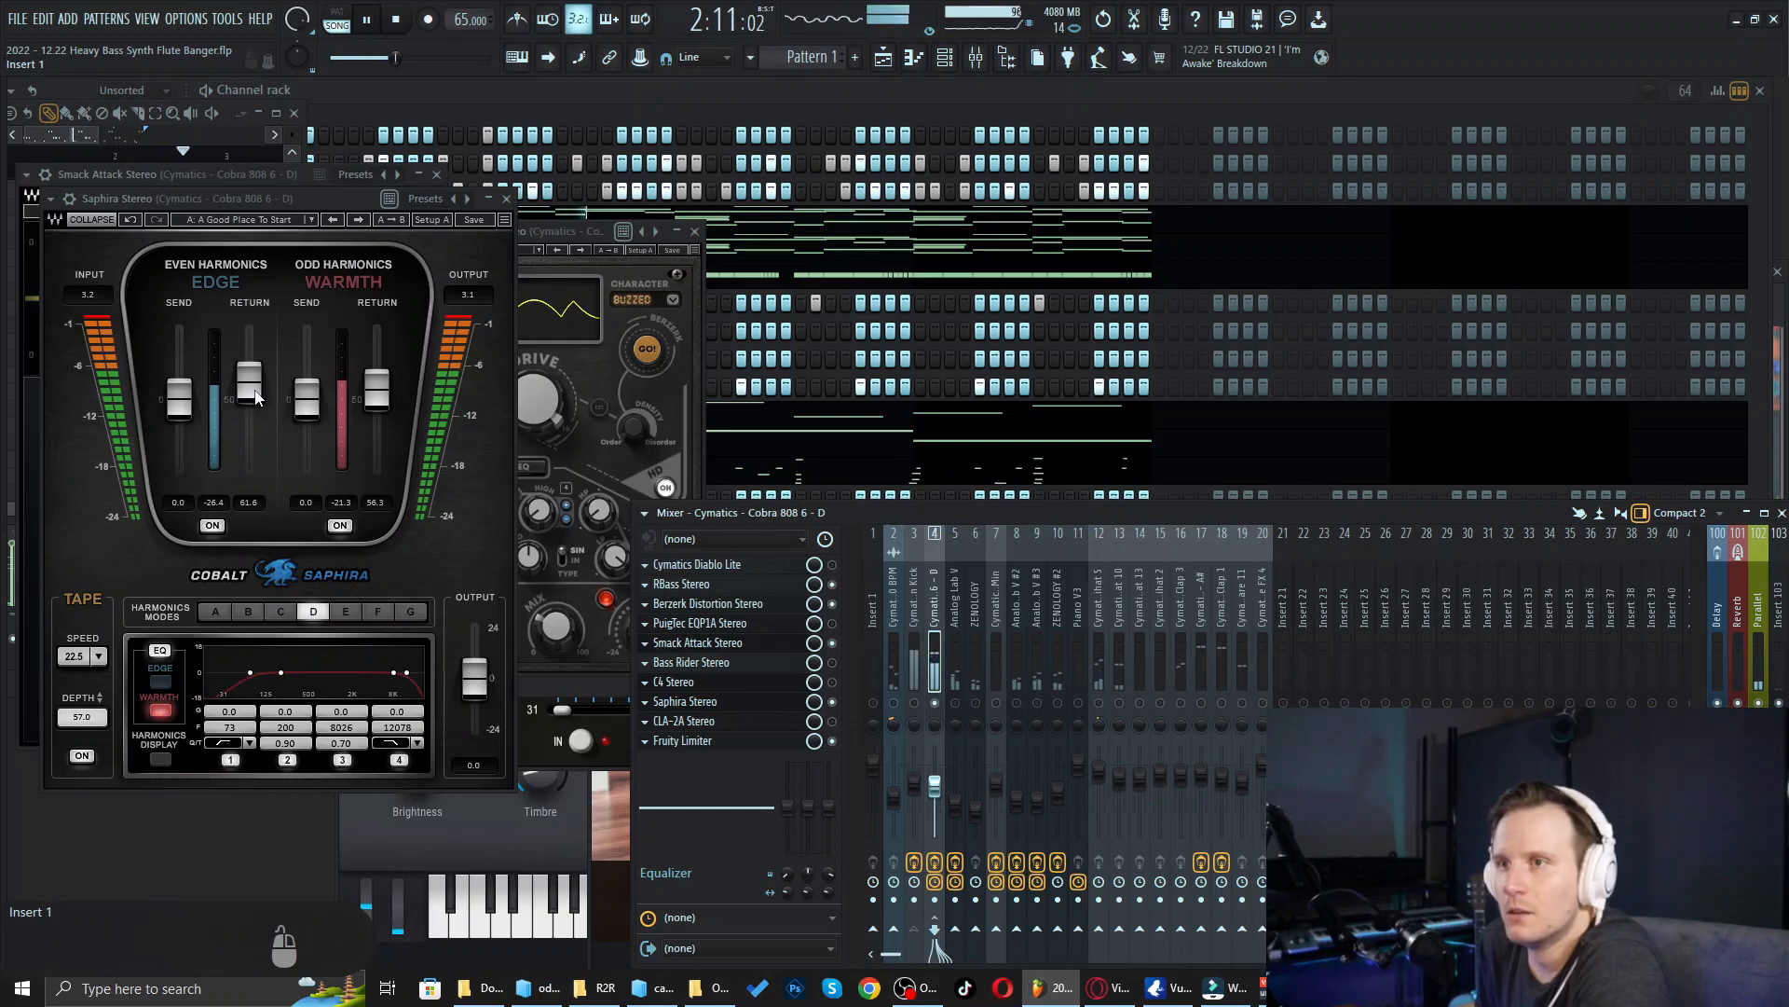
pyautogui.moveTo(256, 397); pyautogui.dragTo(252, 392)
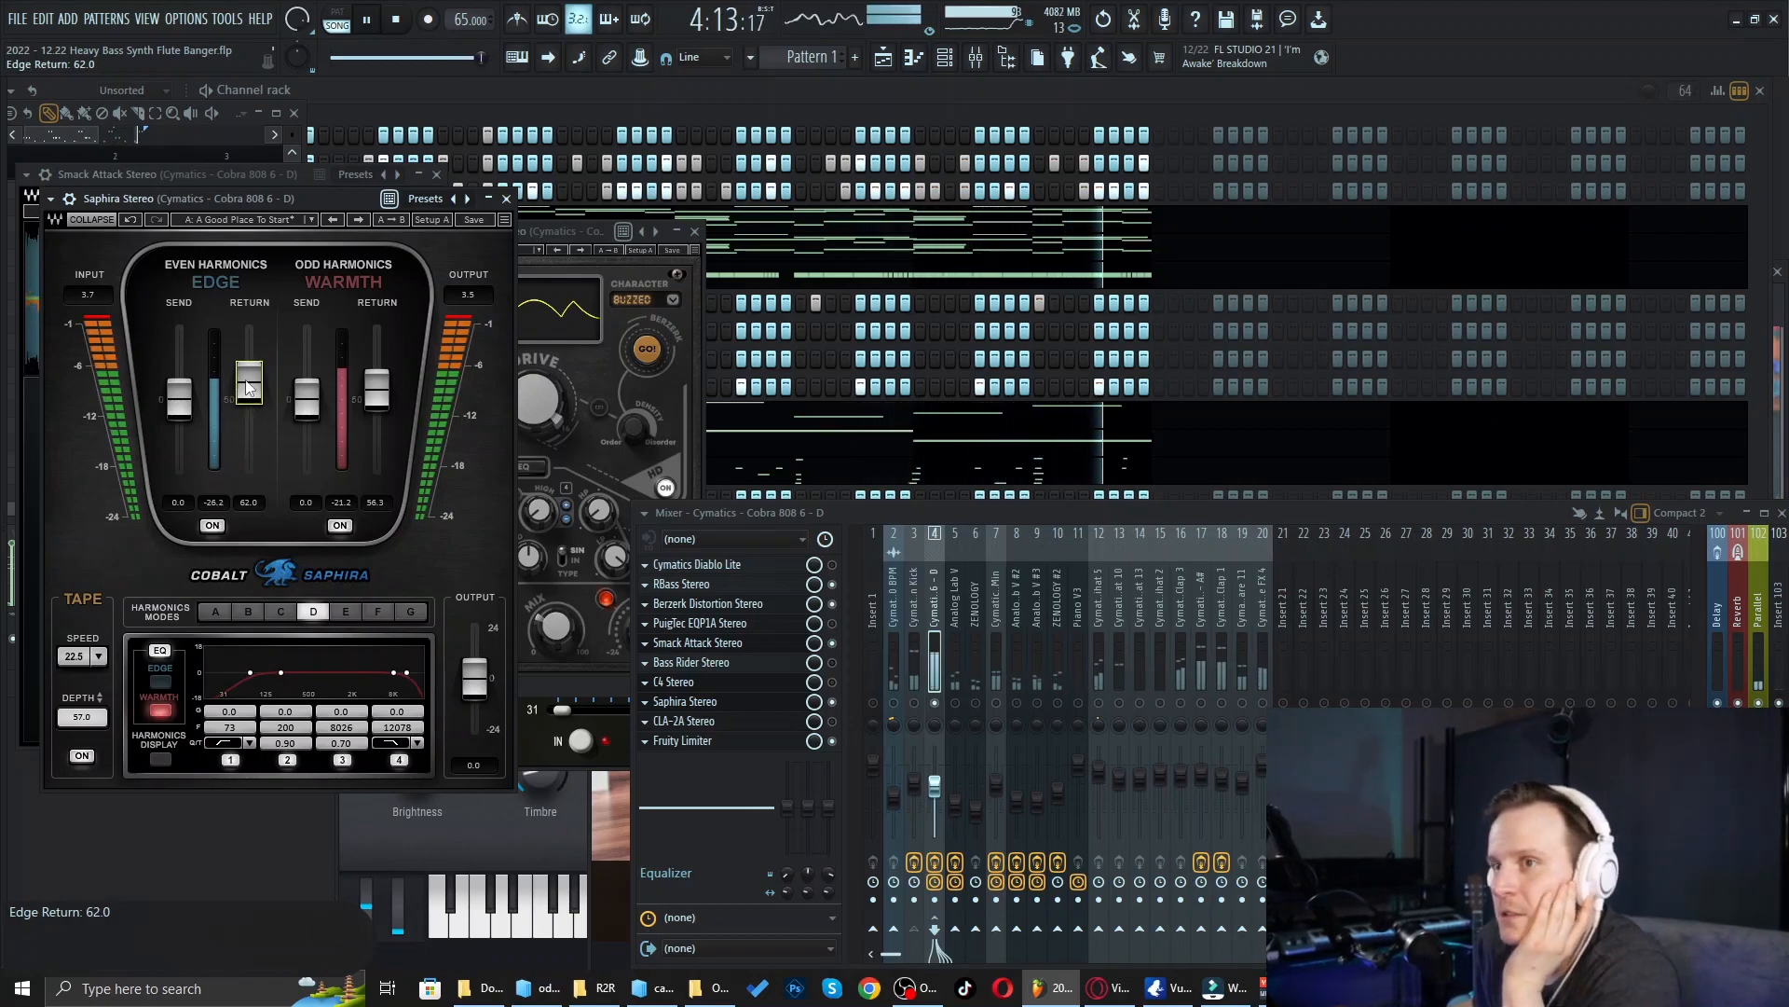
pyautogui.moveTo(249, 389); pyautogui.dragTo(248, 328)
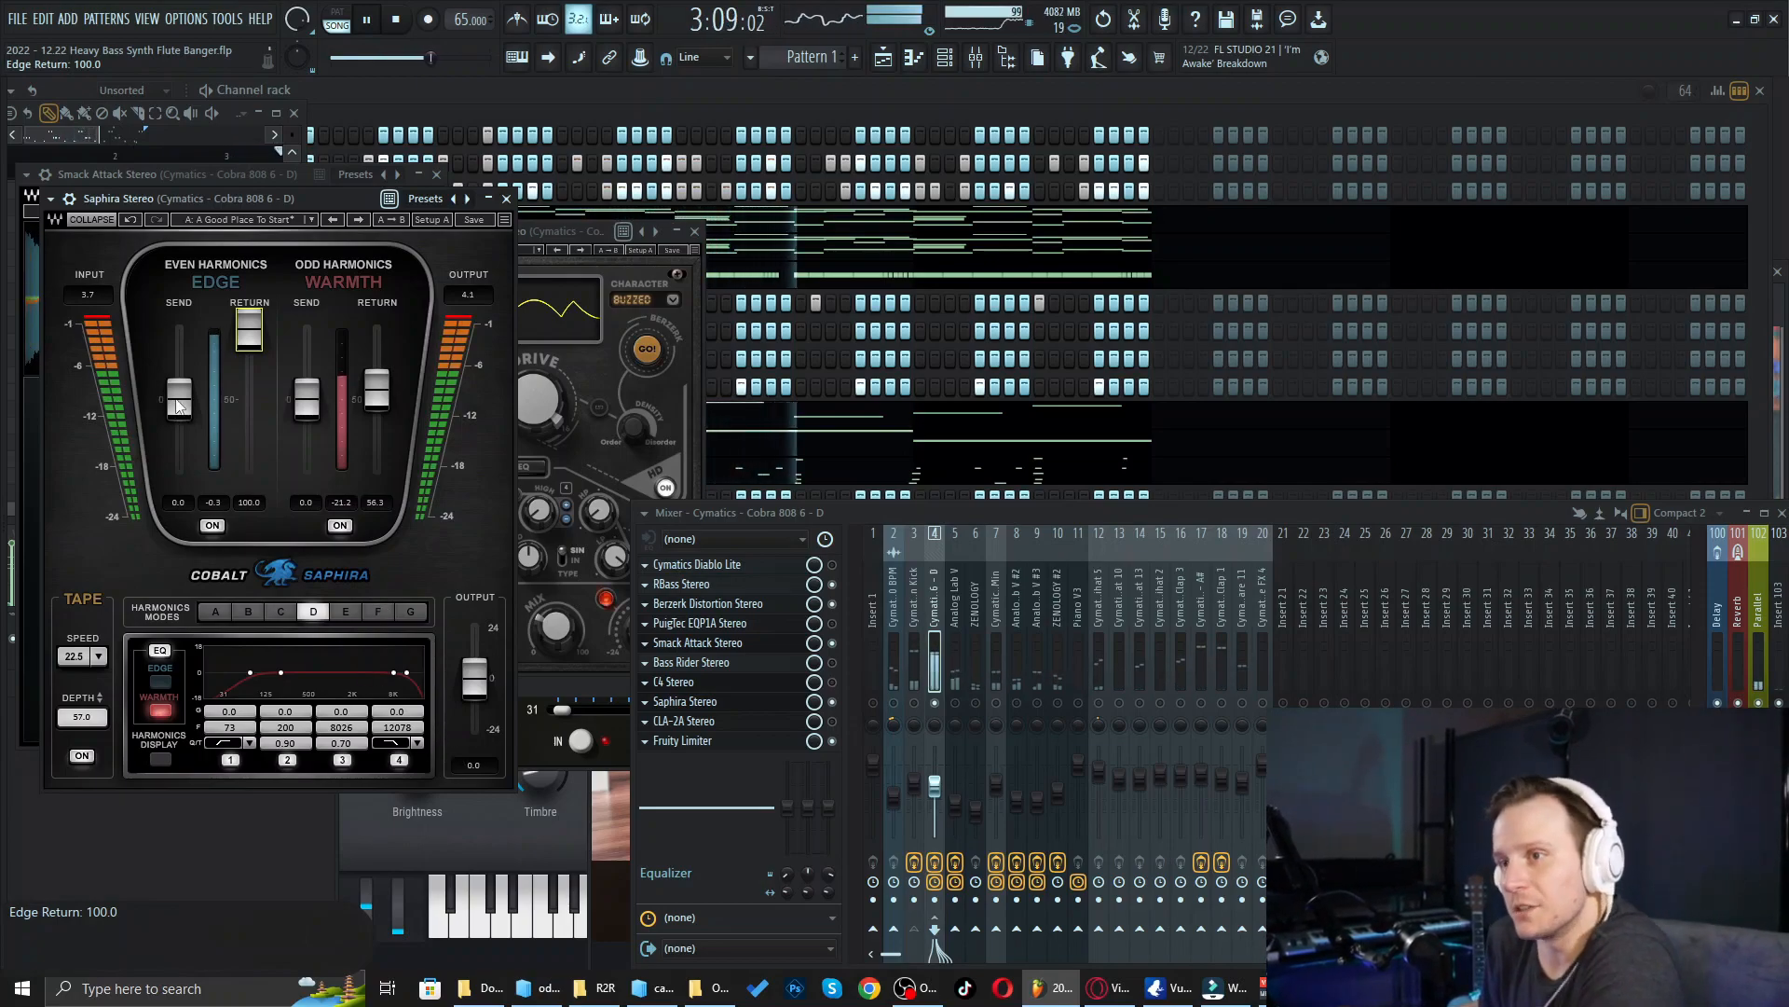
pyautogui.moveTo(249, 330); pyautogui.dragTo(235, 537)
pyautogui.click(212, 526)
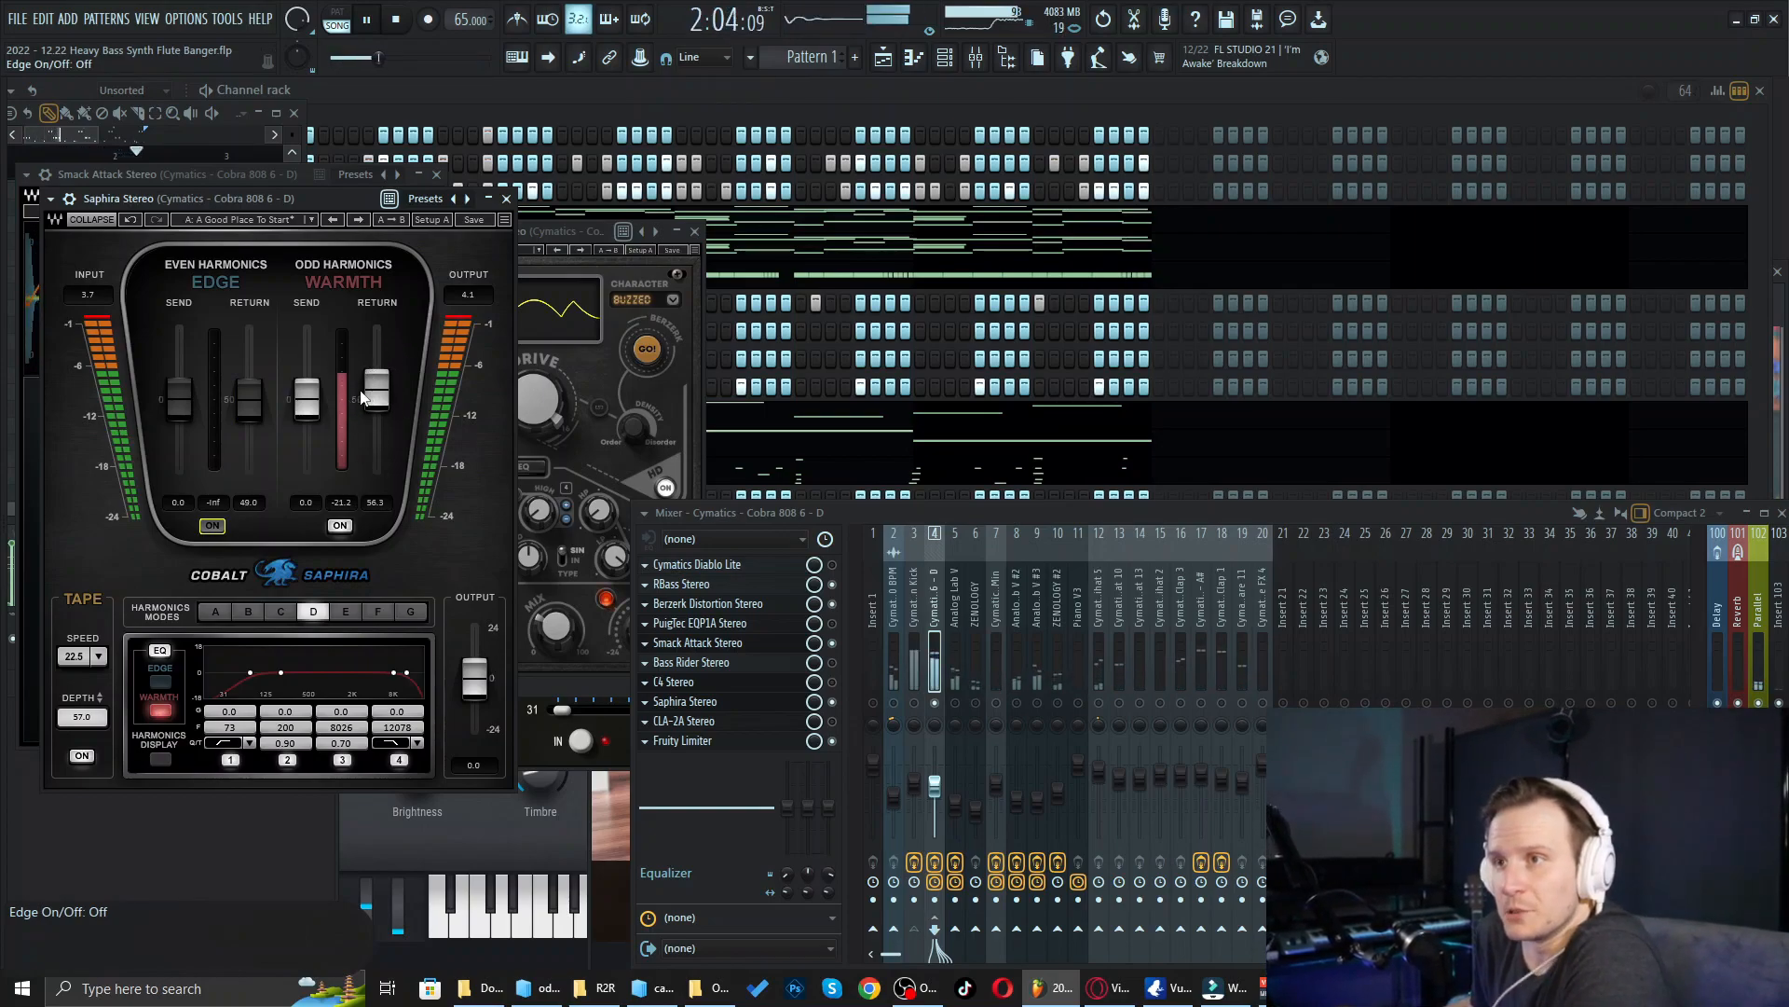
pyautogui.moveTo(384, 399); pyautogui.dragTo(377, 339)
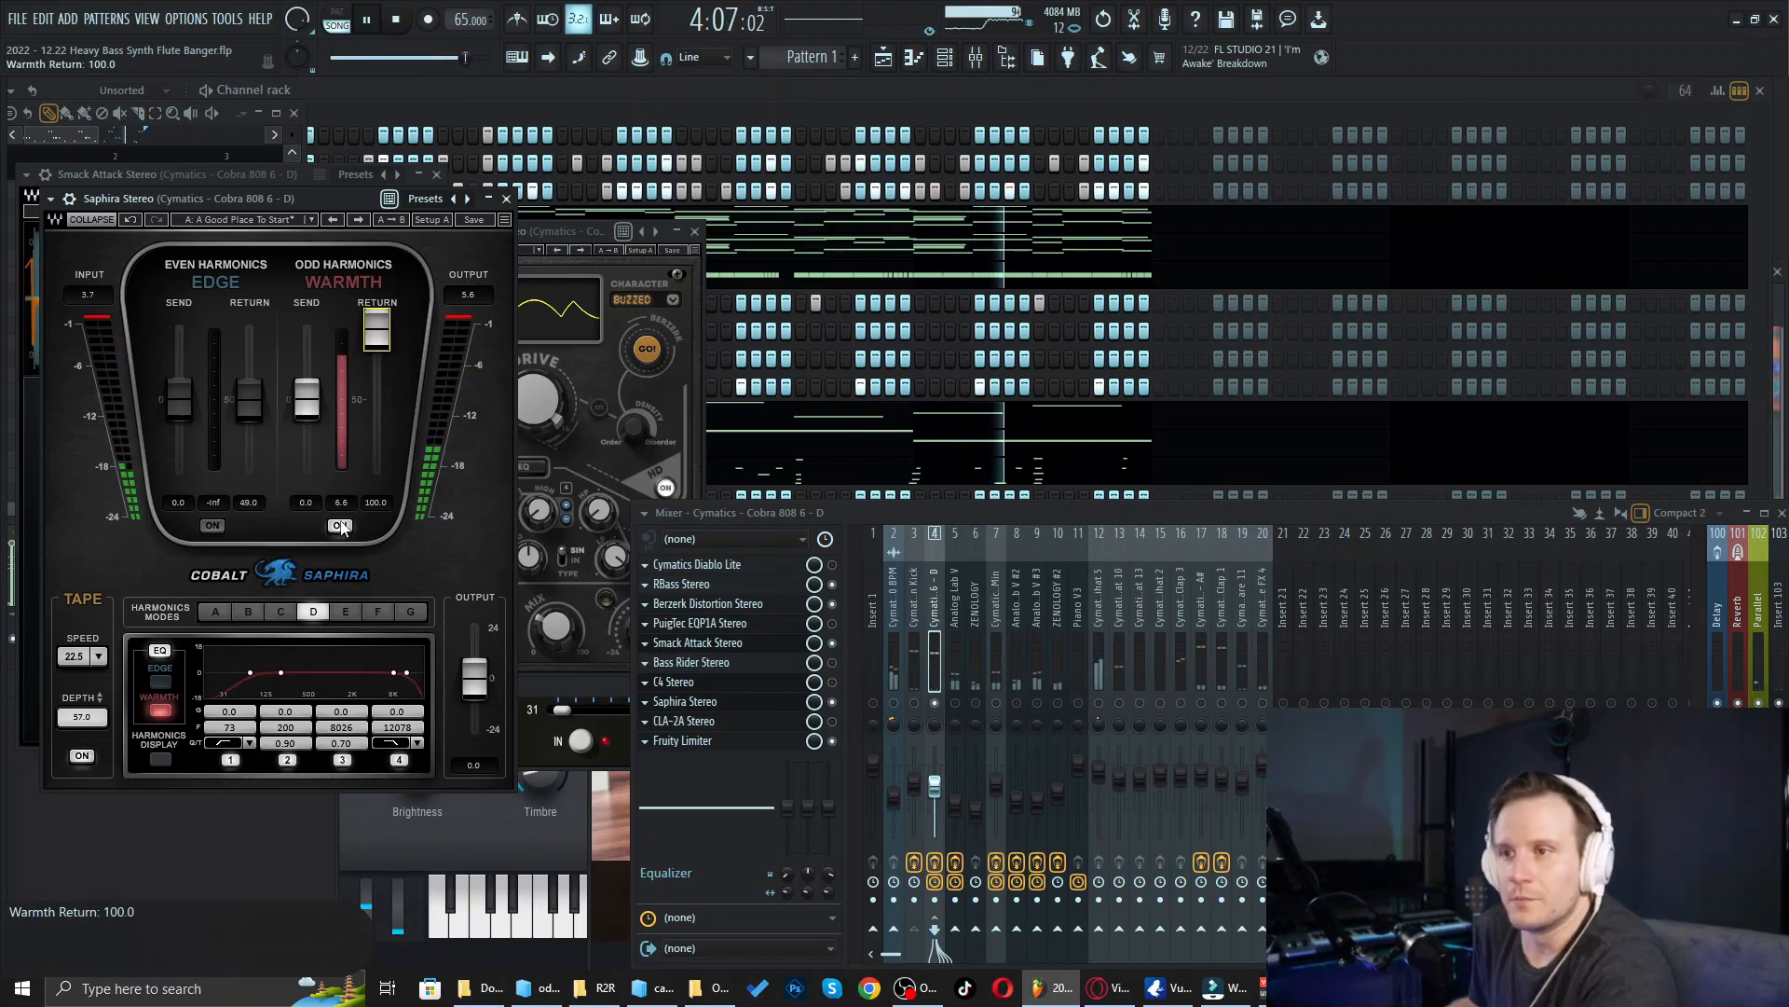
pyautogui.press('space')
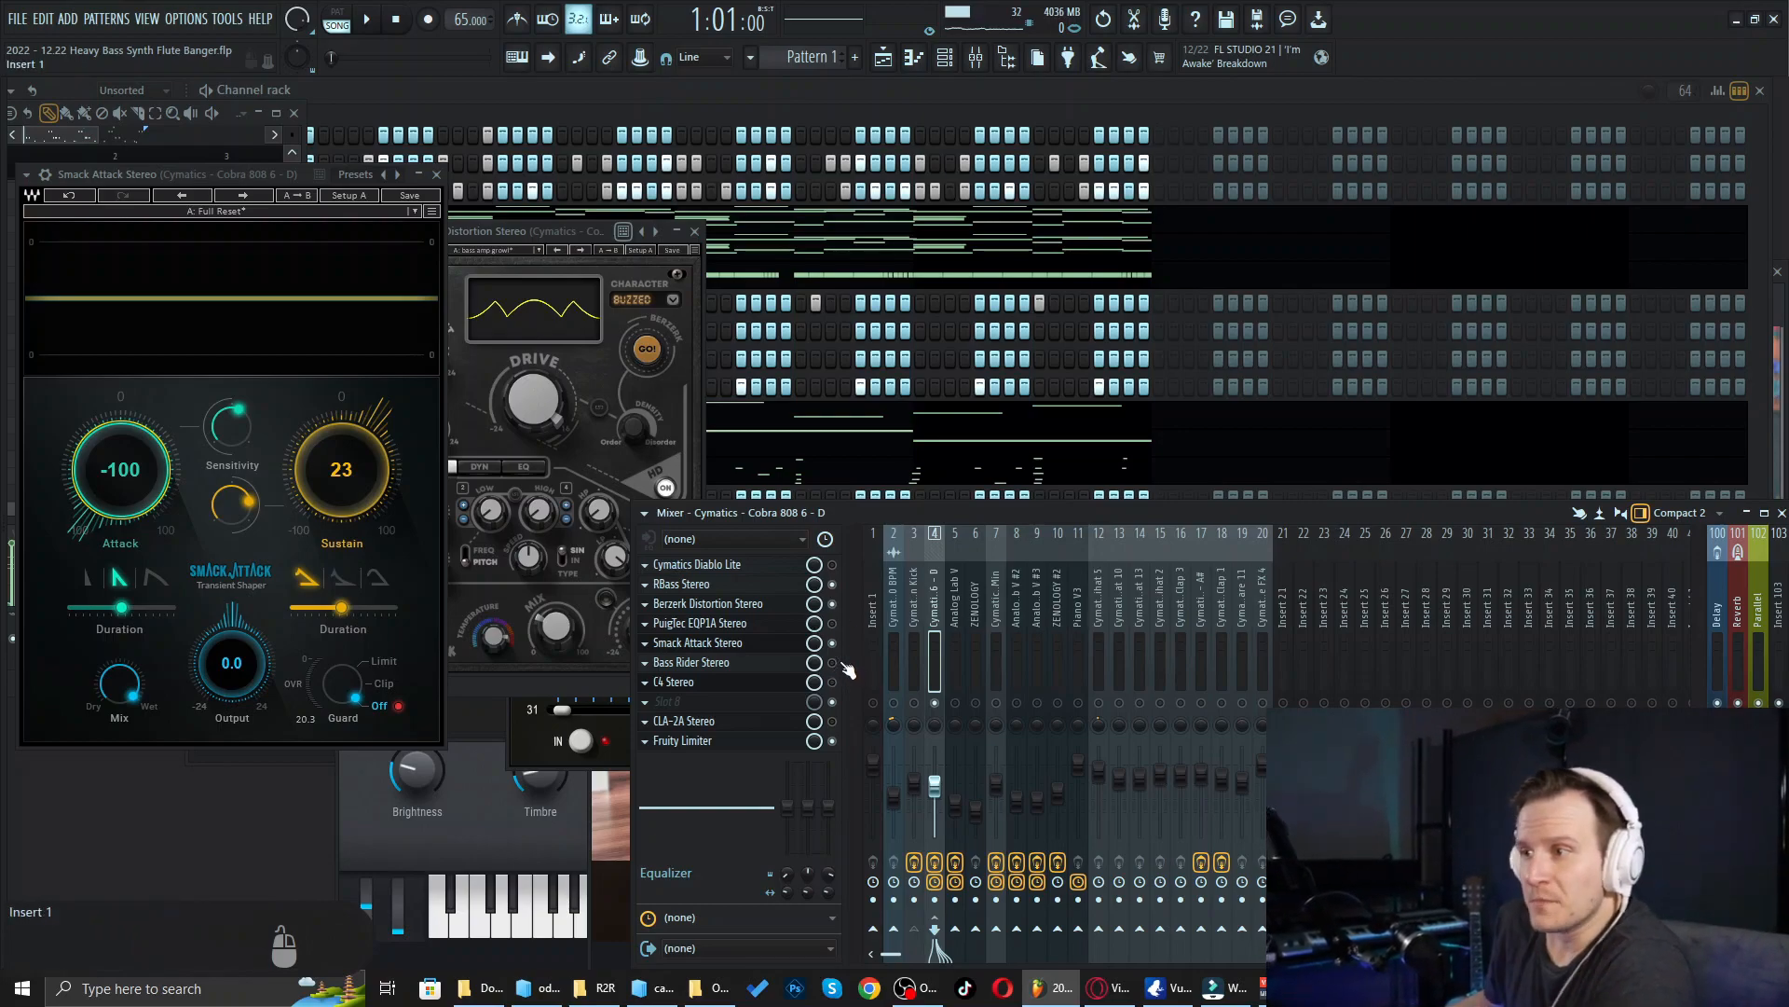
# Step: Open Bass Rider on the Cobra 808 track and raise its range minimum to 6.8 dB during playback
pyautogui.click(736, 662)
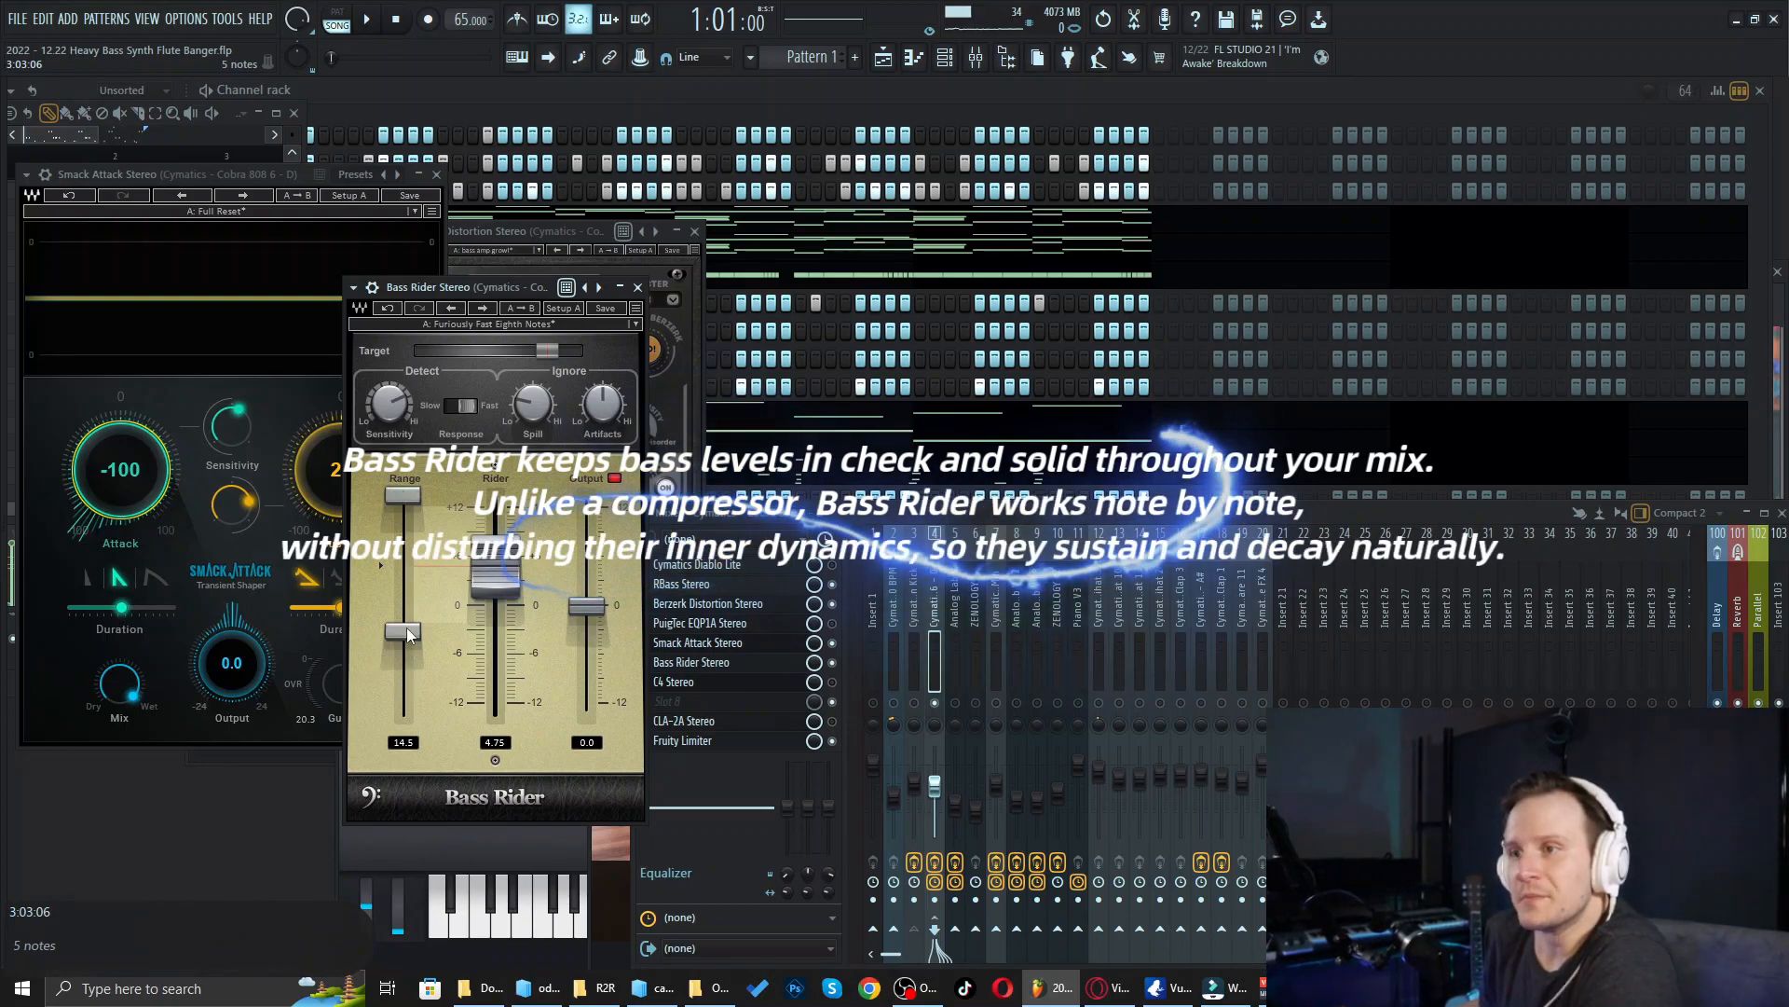
pyautogui.moveTo(414, 641)
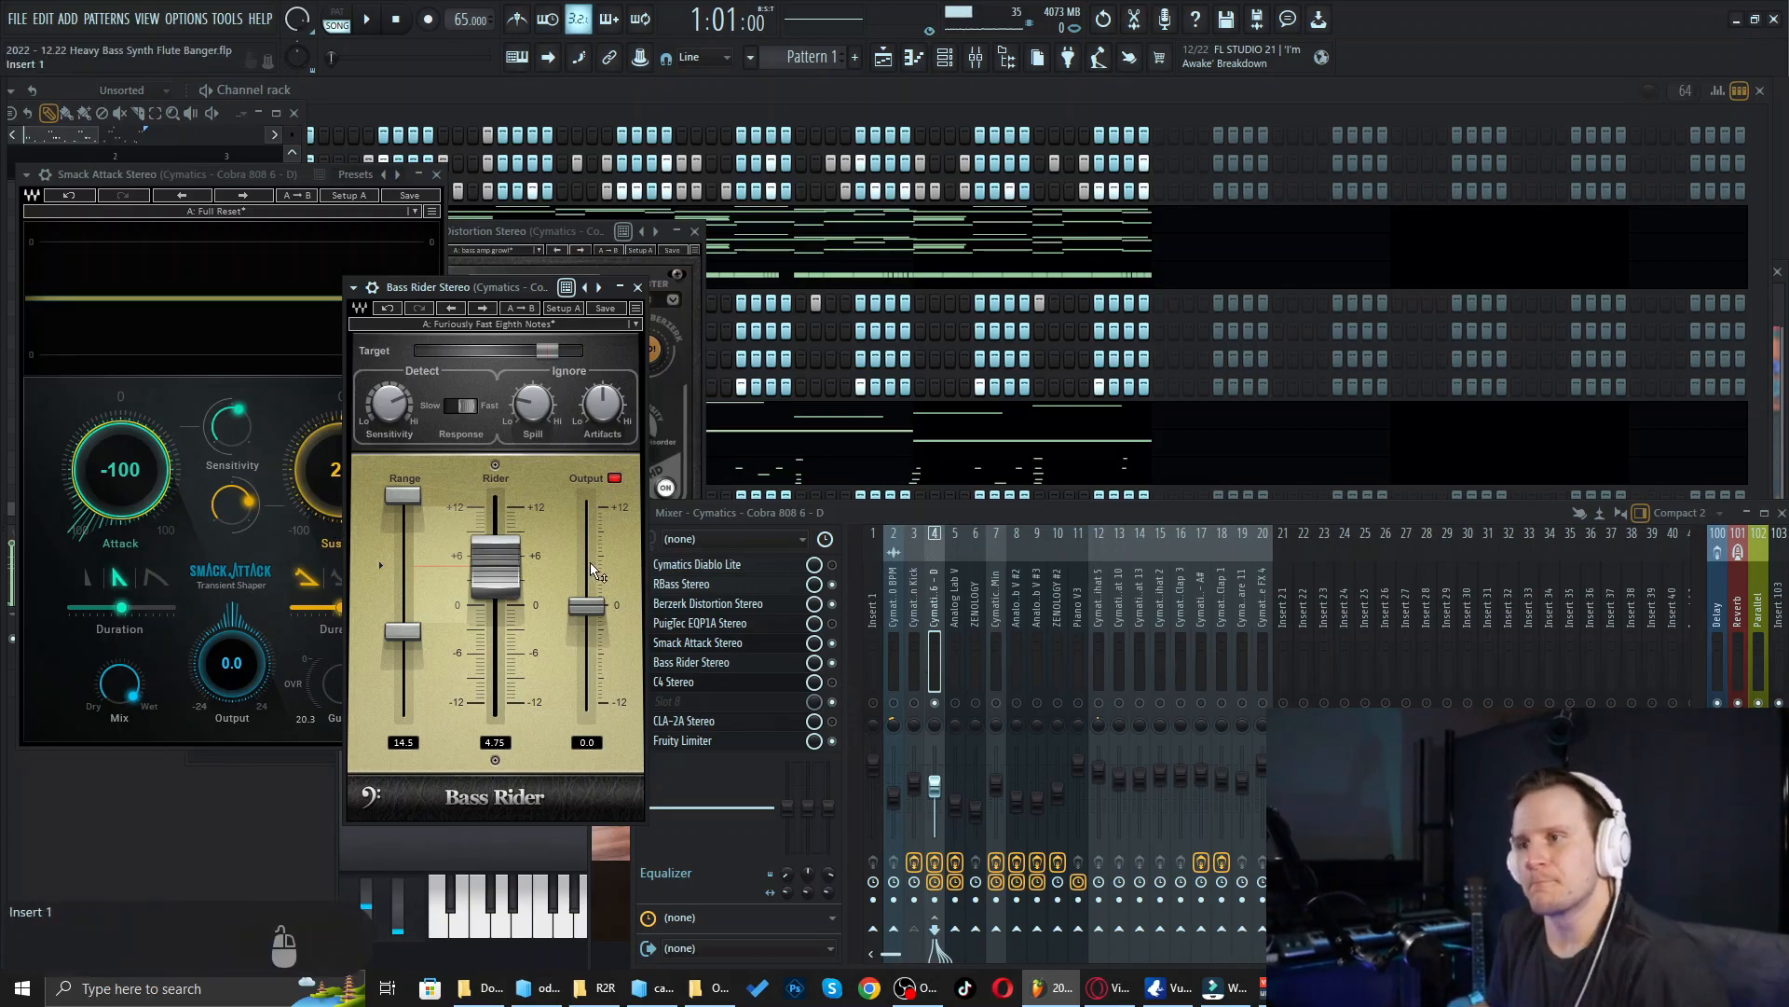
pyautogui.click(841, 669)
pyautogui.press('space')
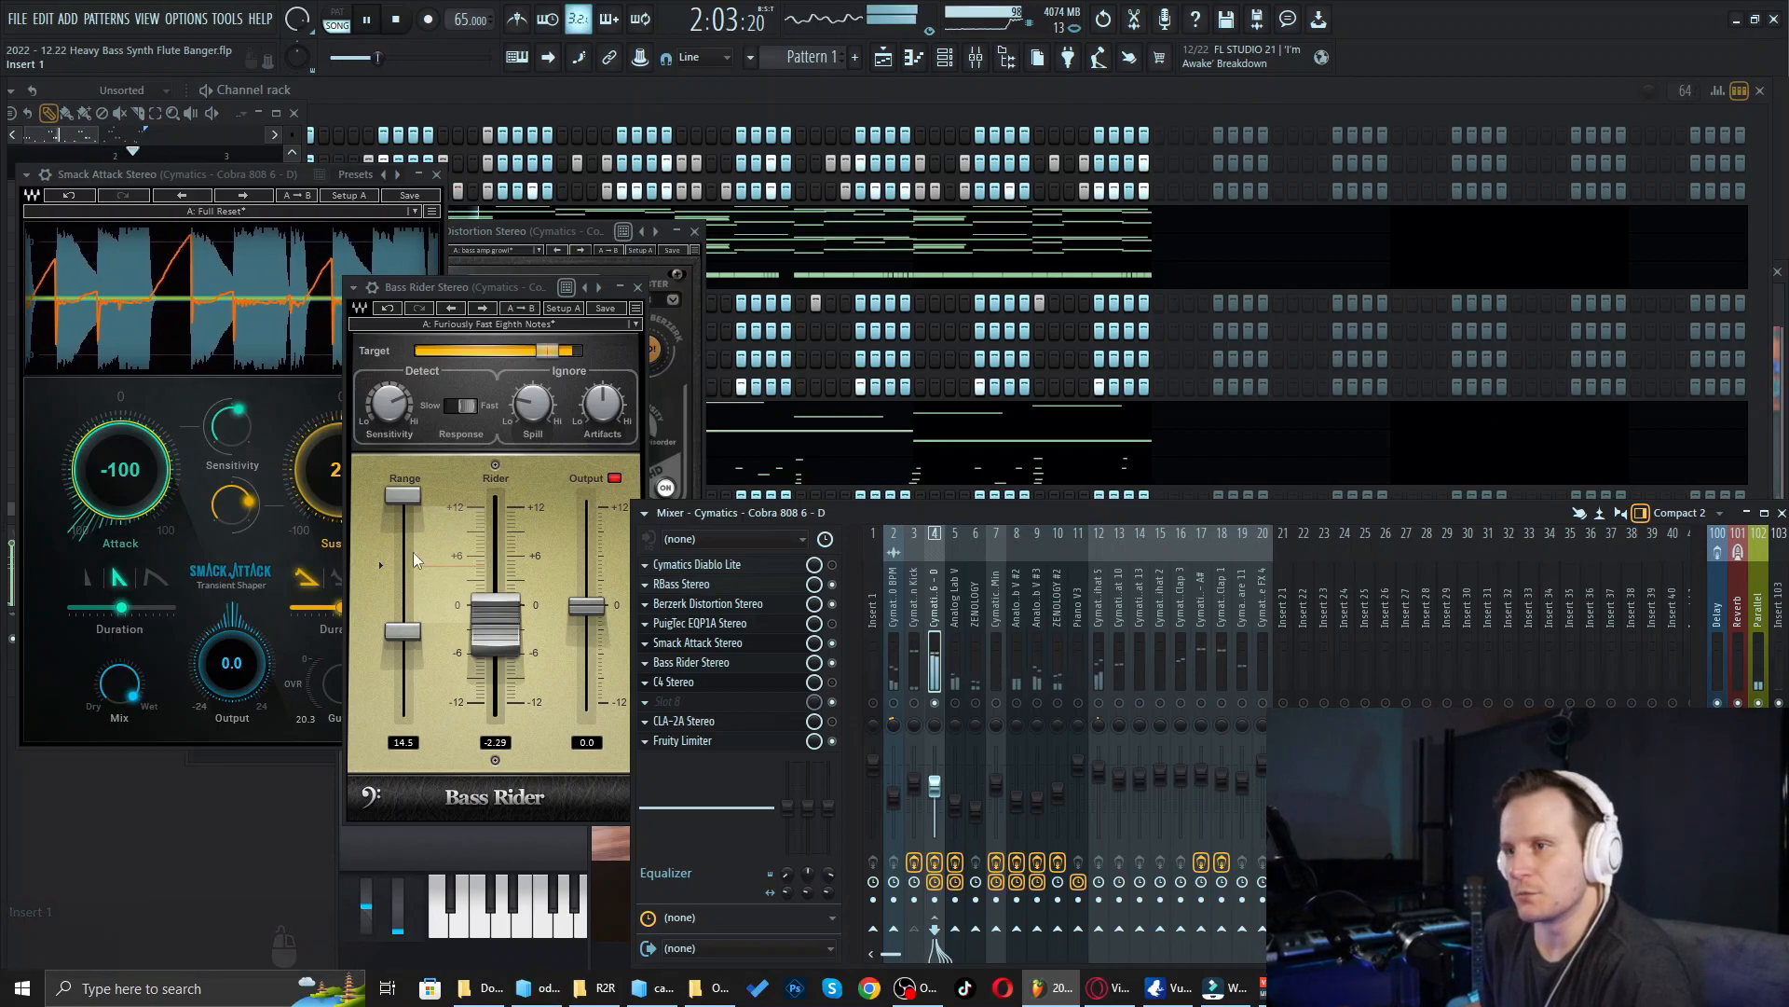
pyautogui.moveTo(412, 629); pyautogui.dragTo(412, 555)
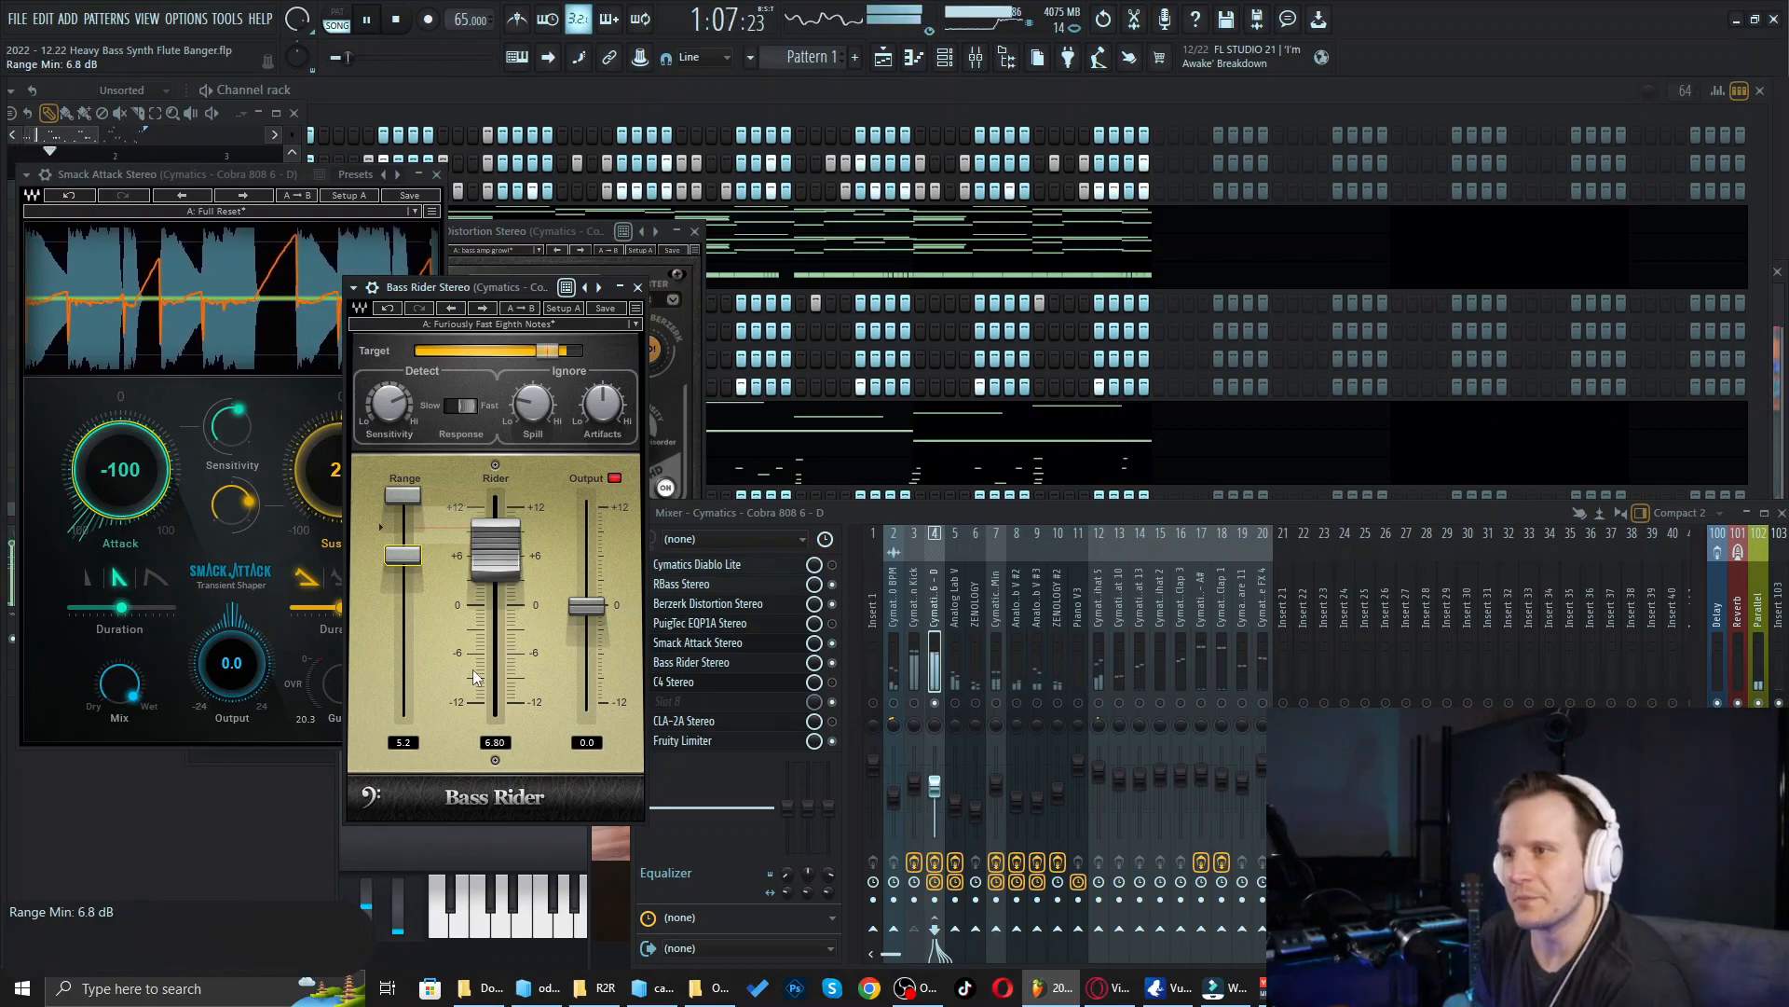
pyautogui.press('space')
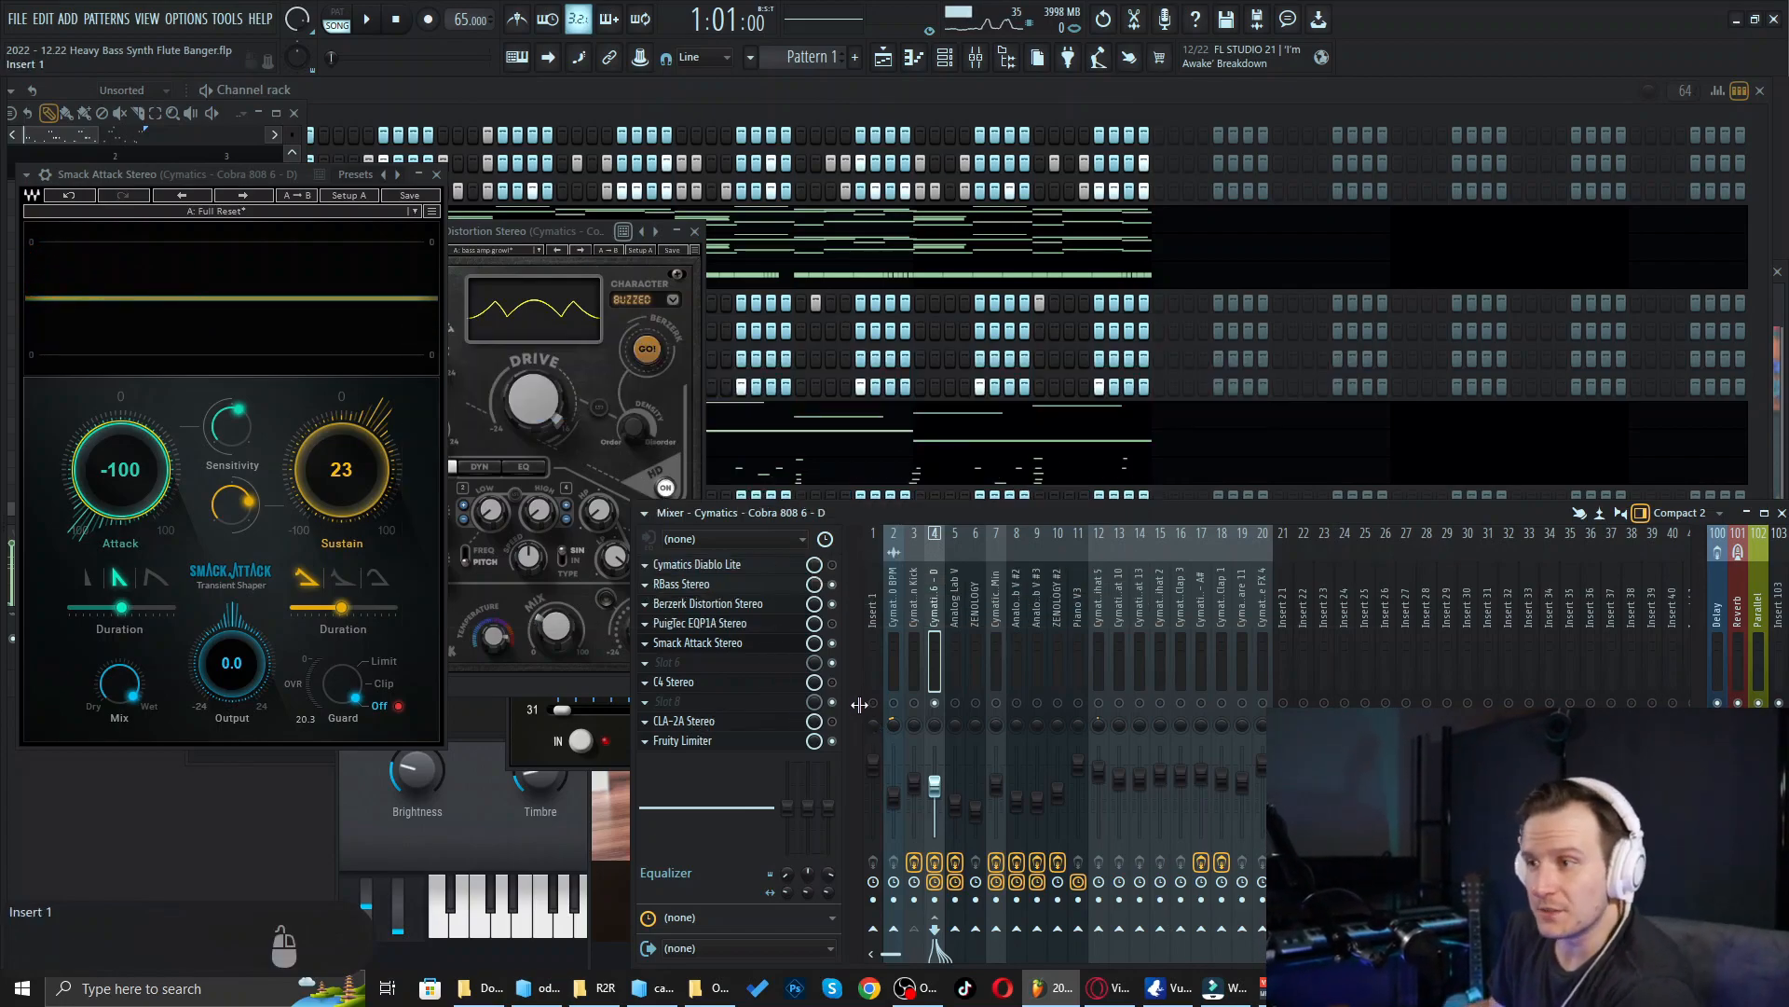
# Step: Open C4 on the Cobra 808 track and compare the bass with the effect on and off during playback
pyautogui.click(730, 686)
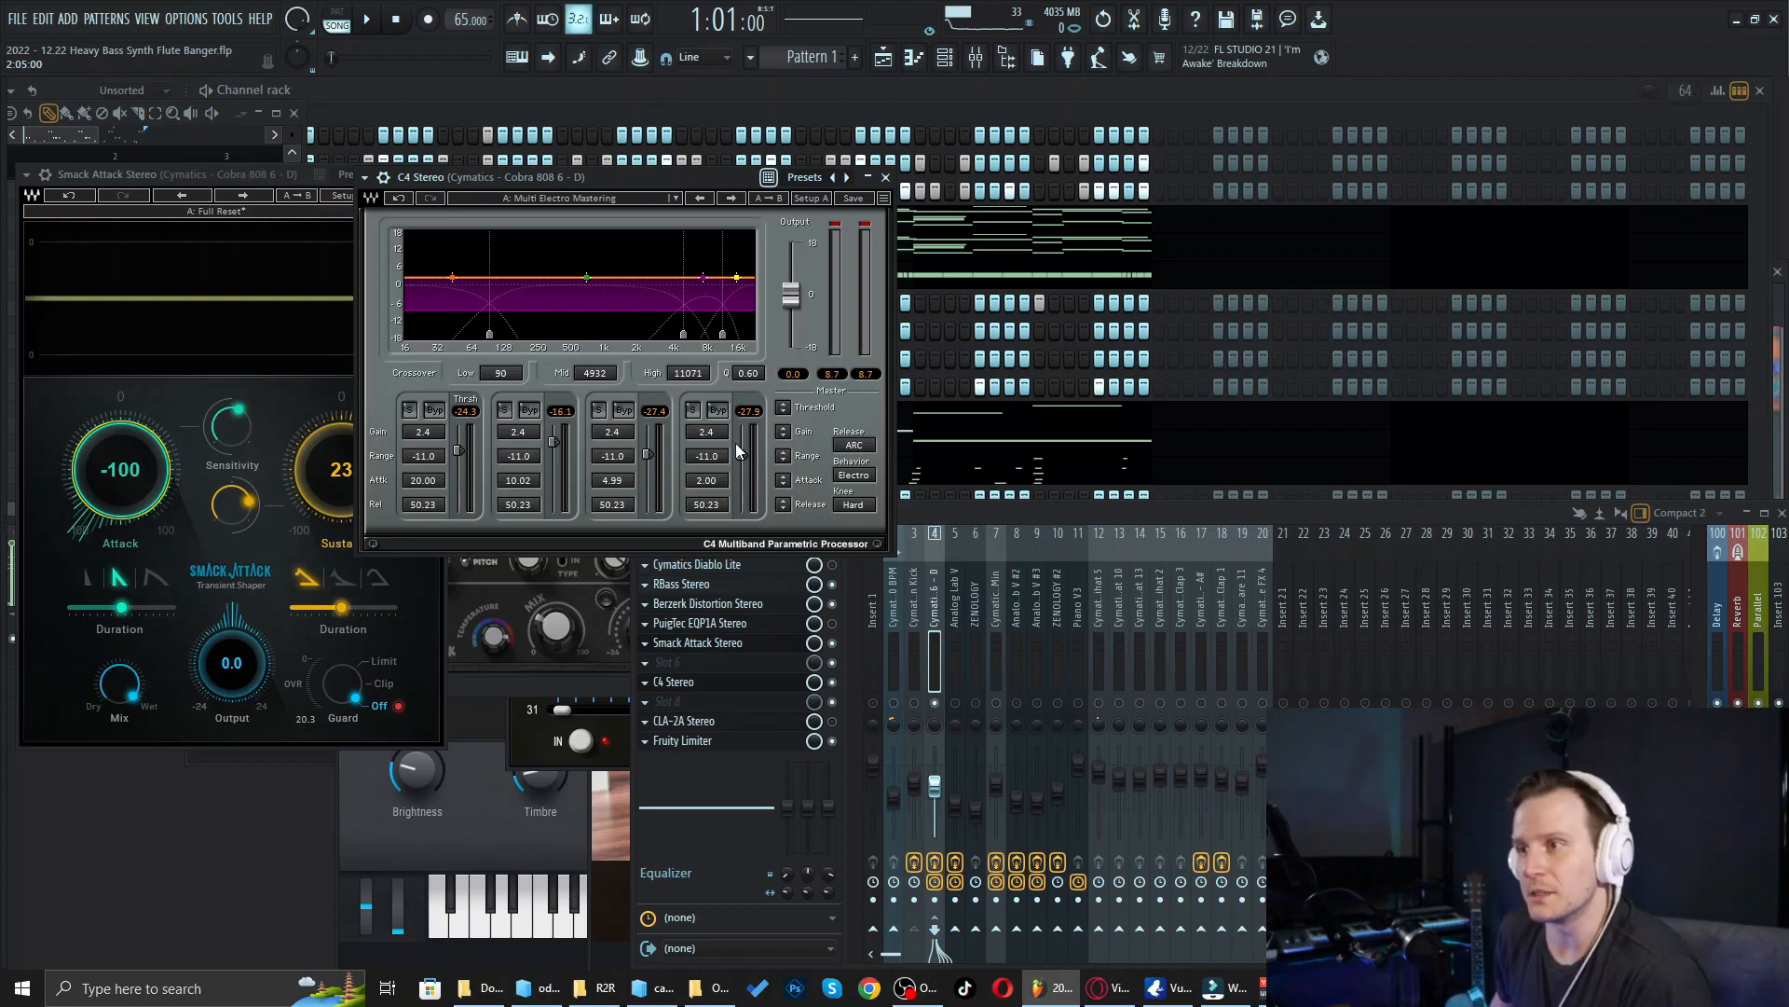
pyautogui.press('space')
pyautogui.click(832, 682)
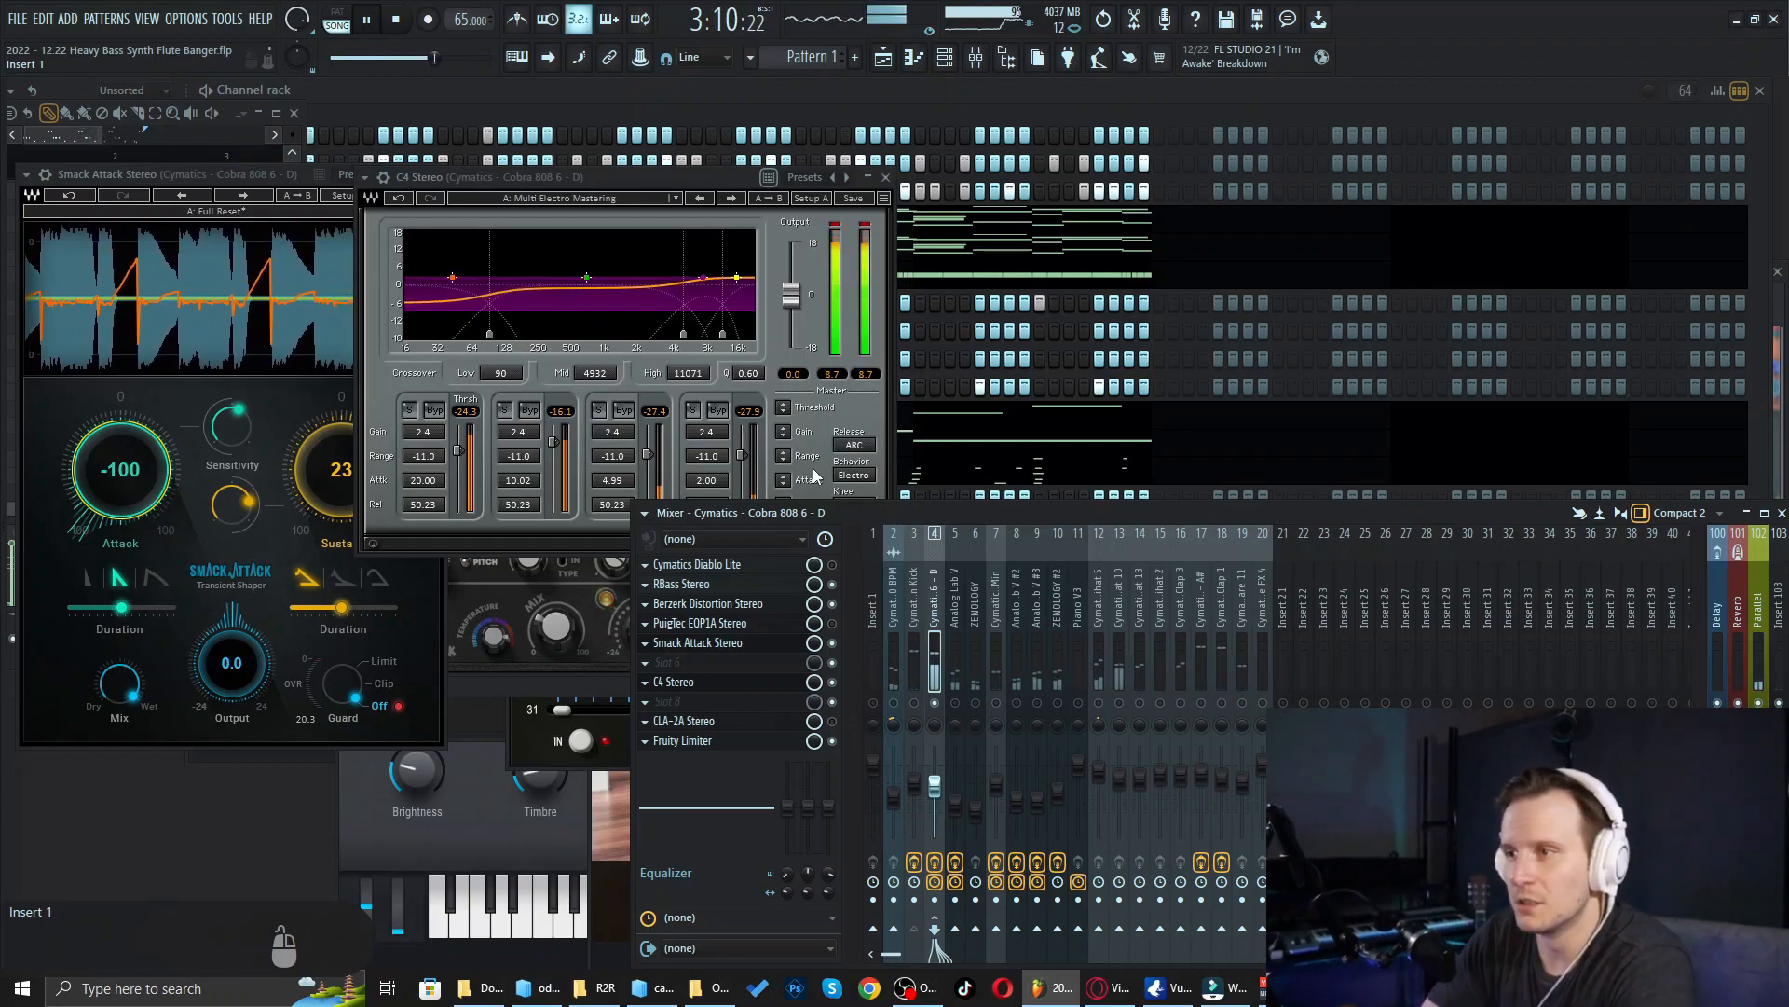
pyautogui.press('space')
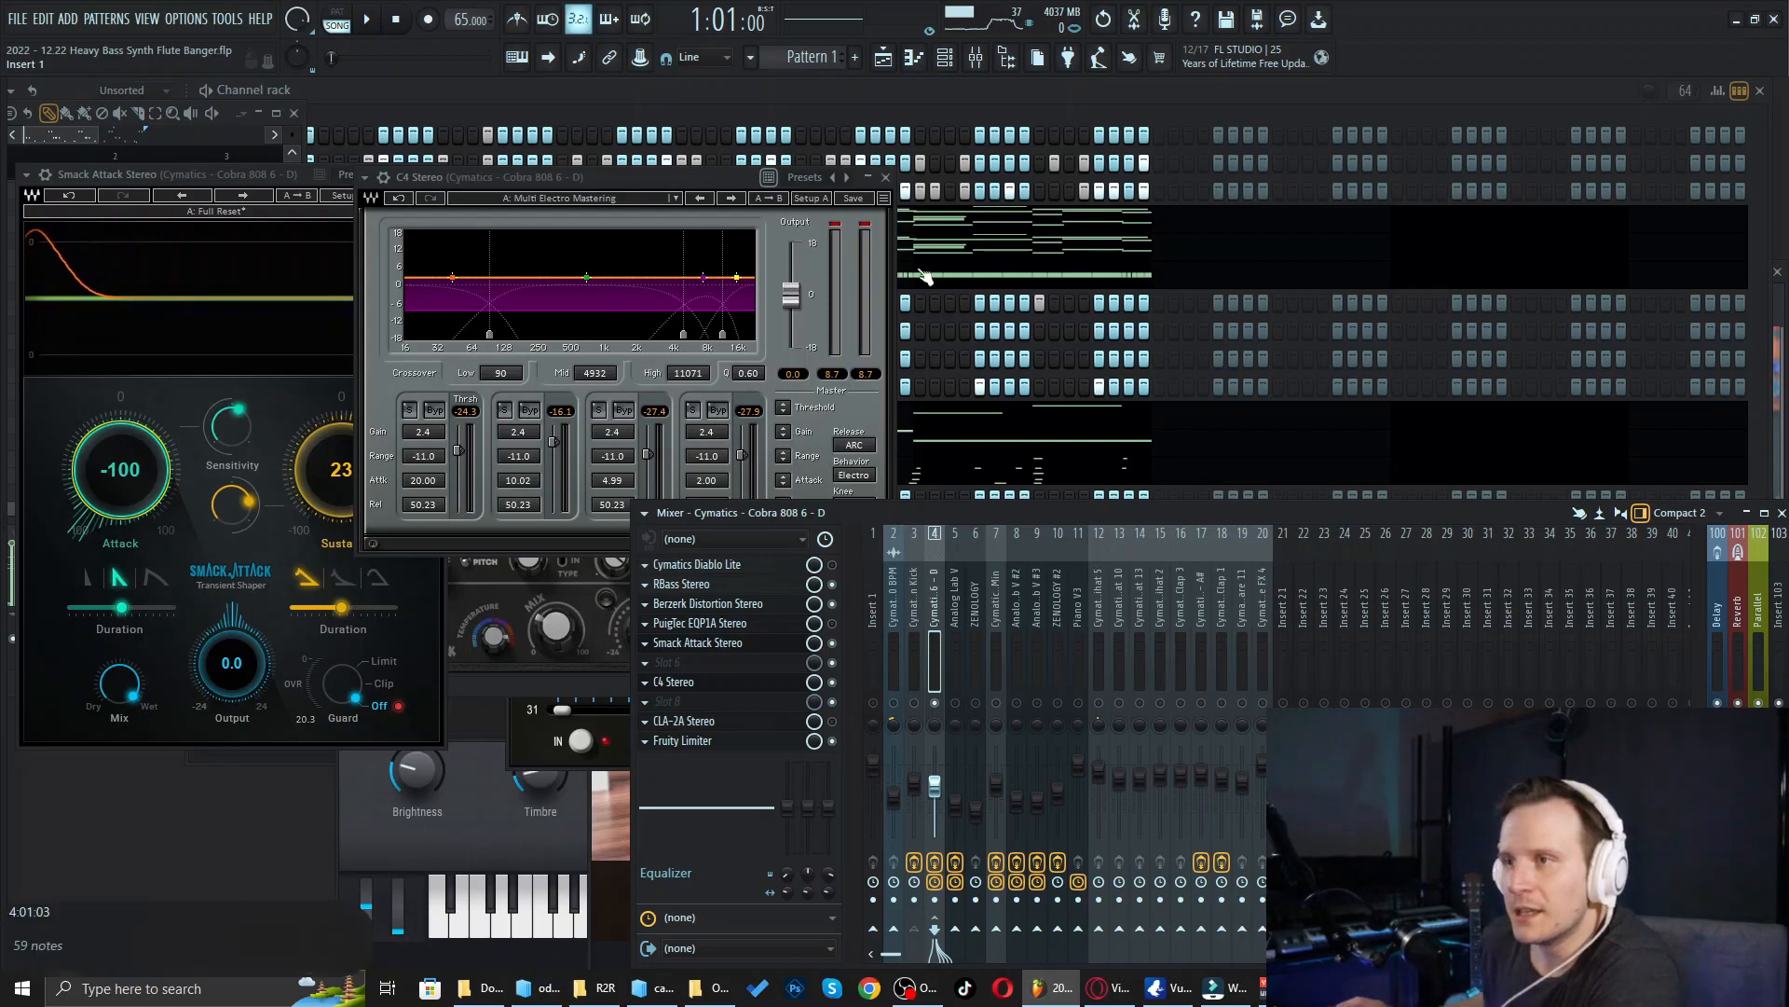
# Step: Set C4's low crossover to 60 Hz and, soloing band 1 during playback, set that band's range to 3.9 dB
pyautogui.moveTo(488, 336)
pyautogui.mouseDown()
pyautogui.moveTo(539, 334)
pyautogui.moveTo(450, 332)
pyautogui.moveTo(506, 332)
pyautogui.moveTo(471, 340)
pyautogui.mouseUp()
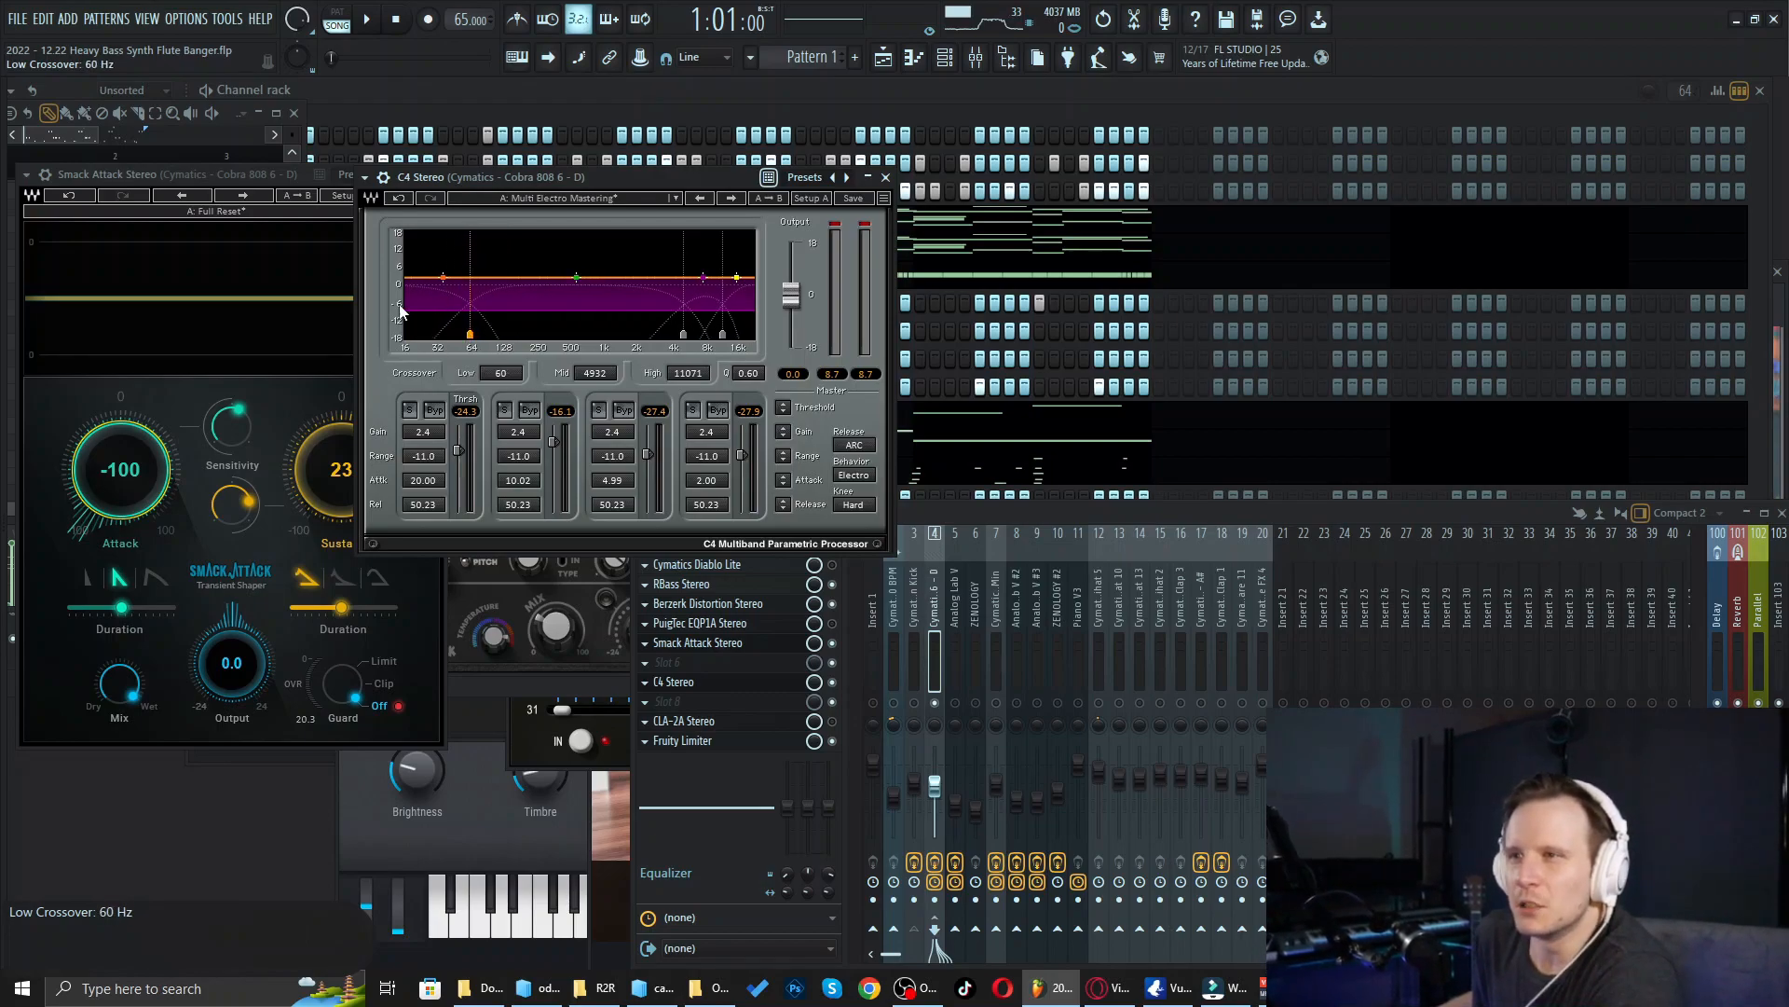
pyautogui.click(408, 410)
pyautogui.press('space')
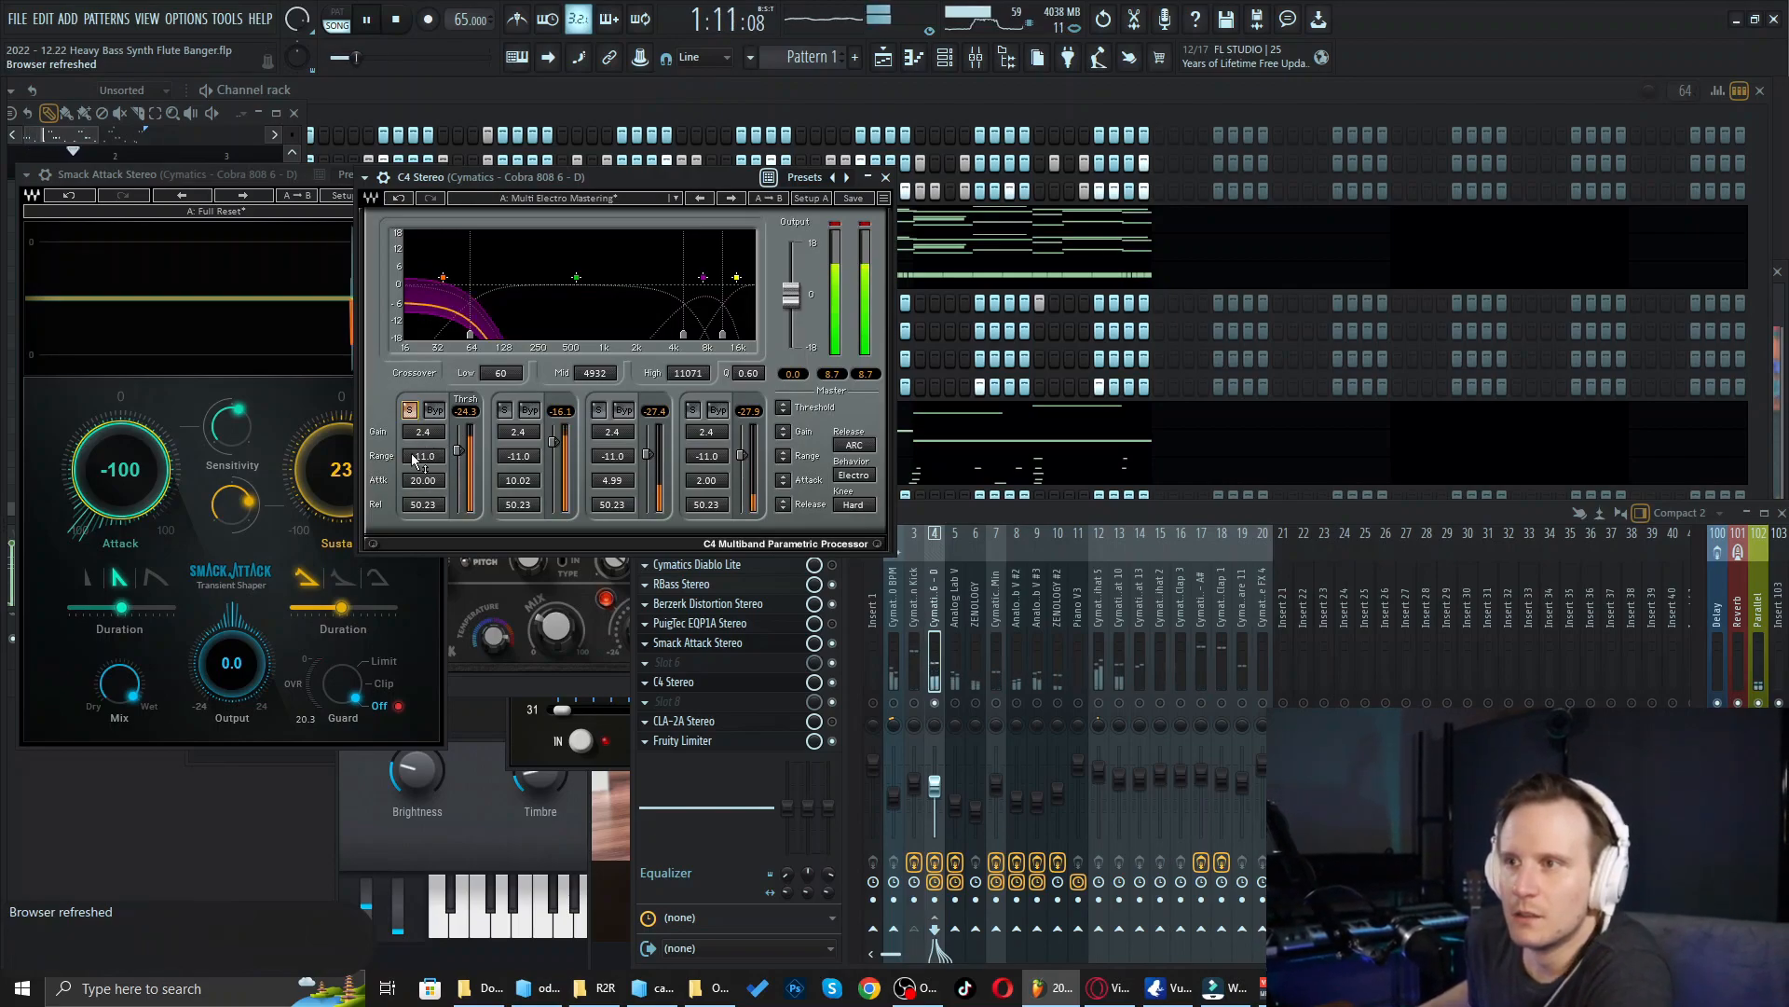
pyautogui.moveTo(420, 468)
pyautogui.mouseDown()
pyautogui.moveTo(420, 353)
pyautogui.moveTo(407, 482)
pyautogui.mouseUp()
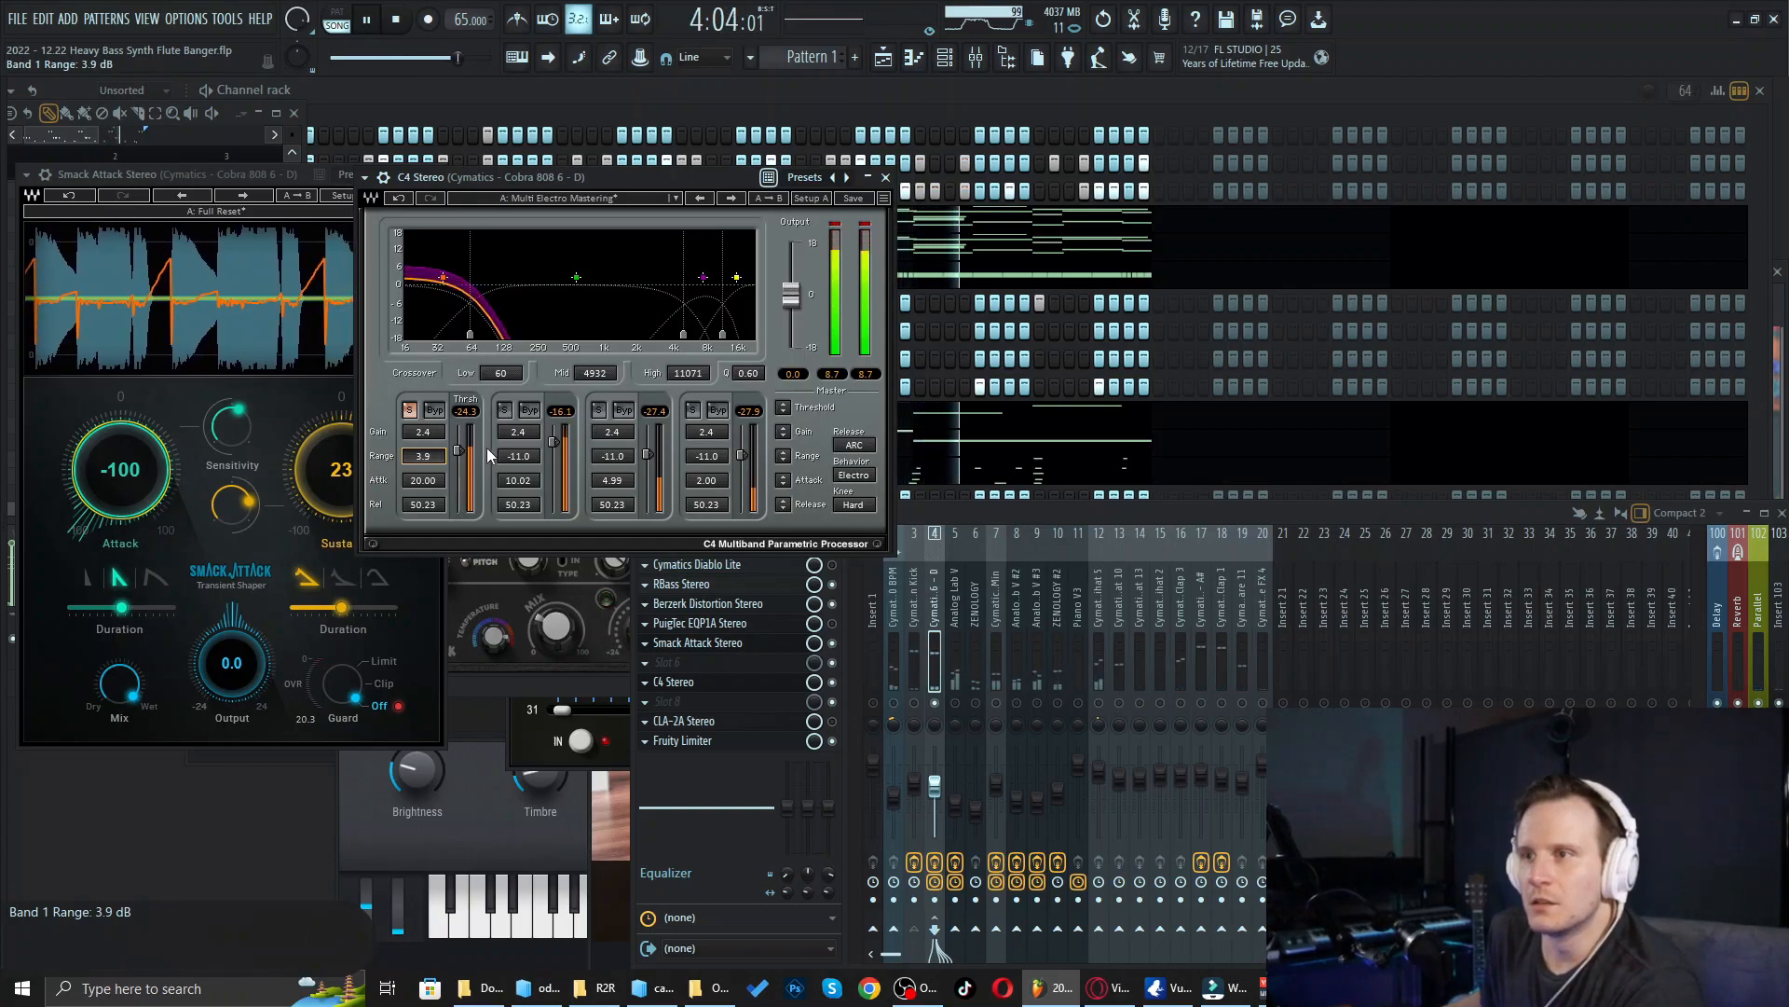
pyautogui.click(407, 411)
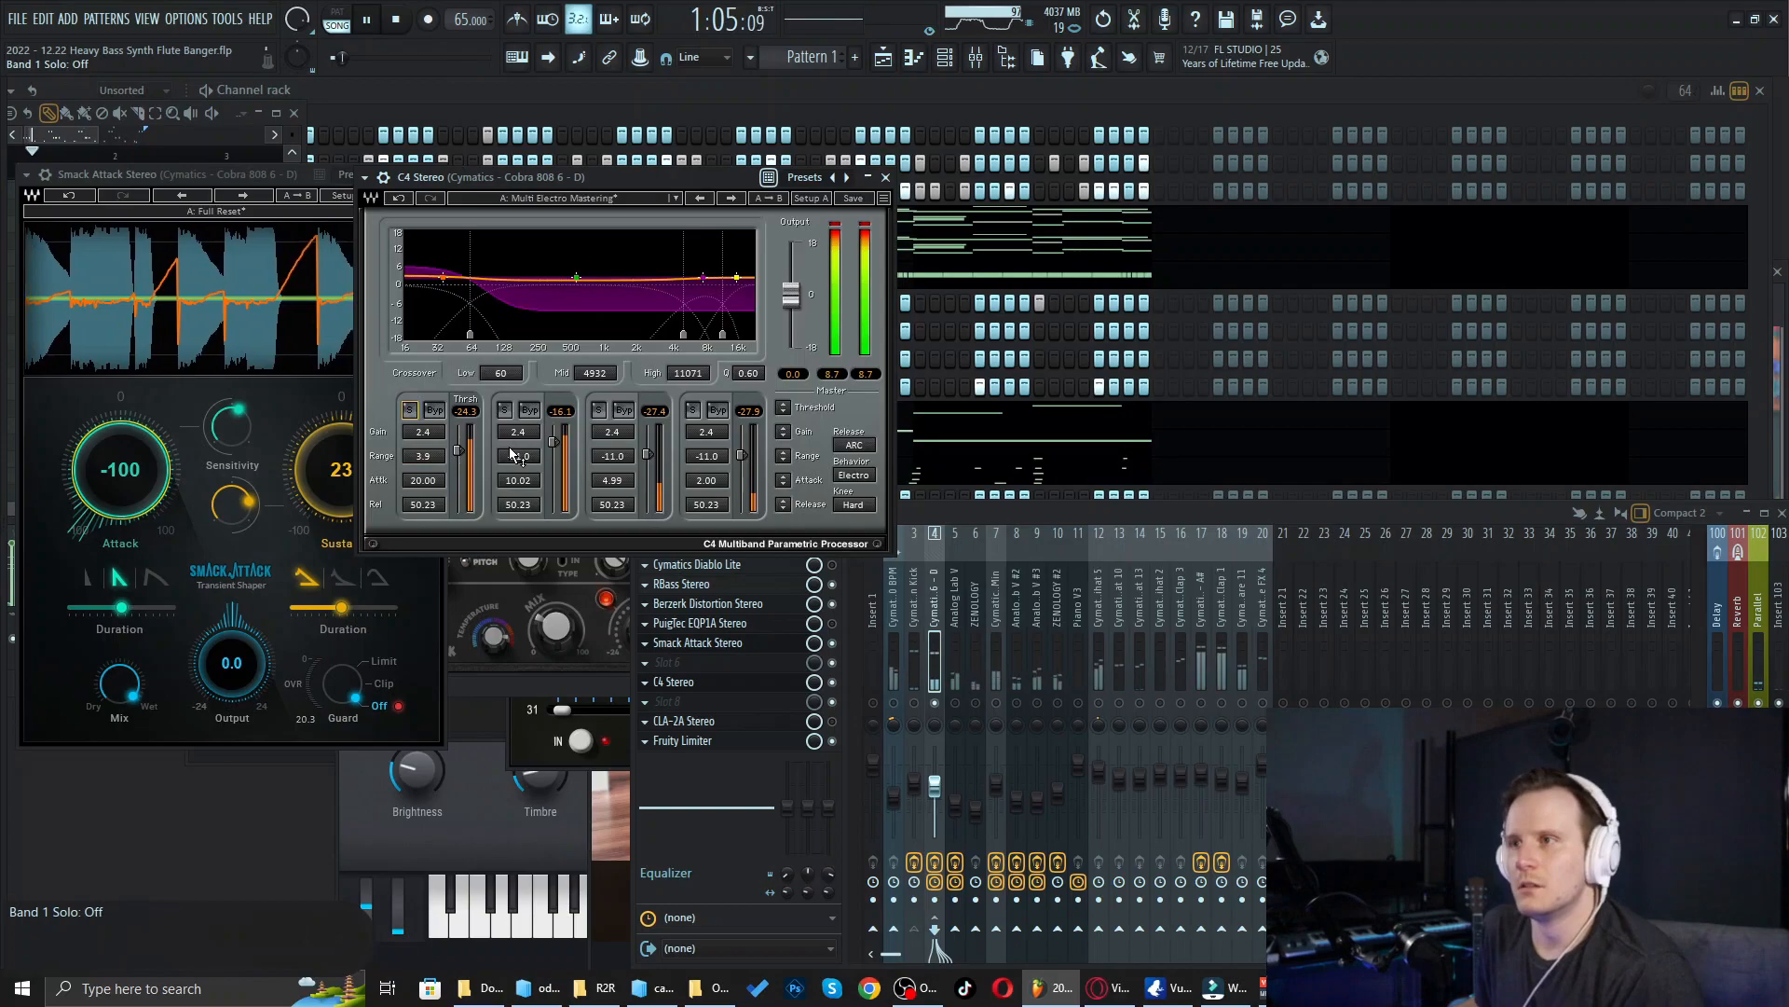
pyautogui.press('space')
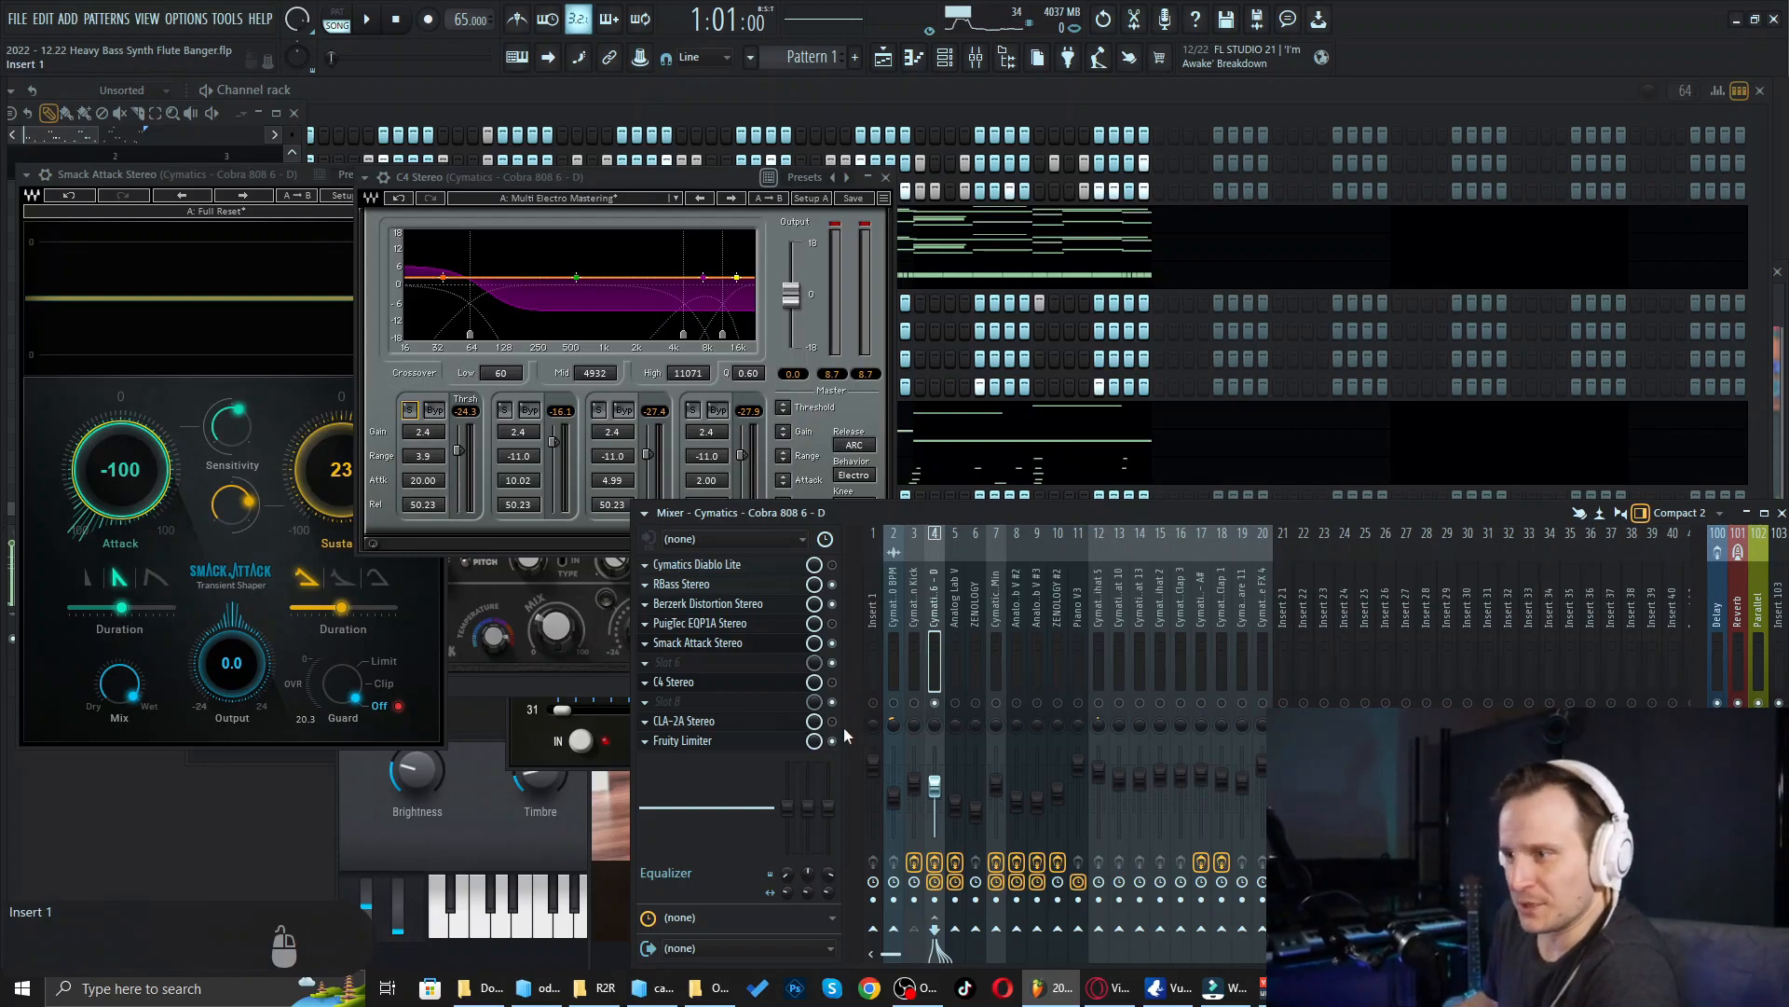
# Step: Open CLA-2A on the Cobra 808 track and set its Peak Reduction to 49.68 during playback
pyautogui.click(732, 721)
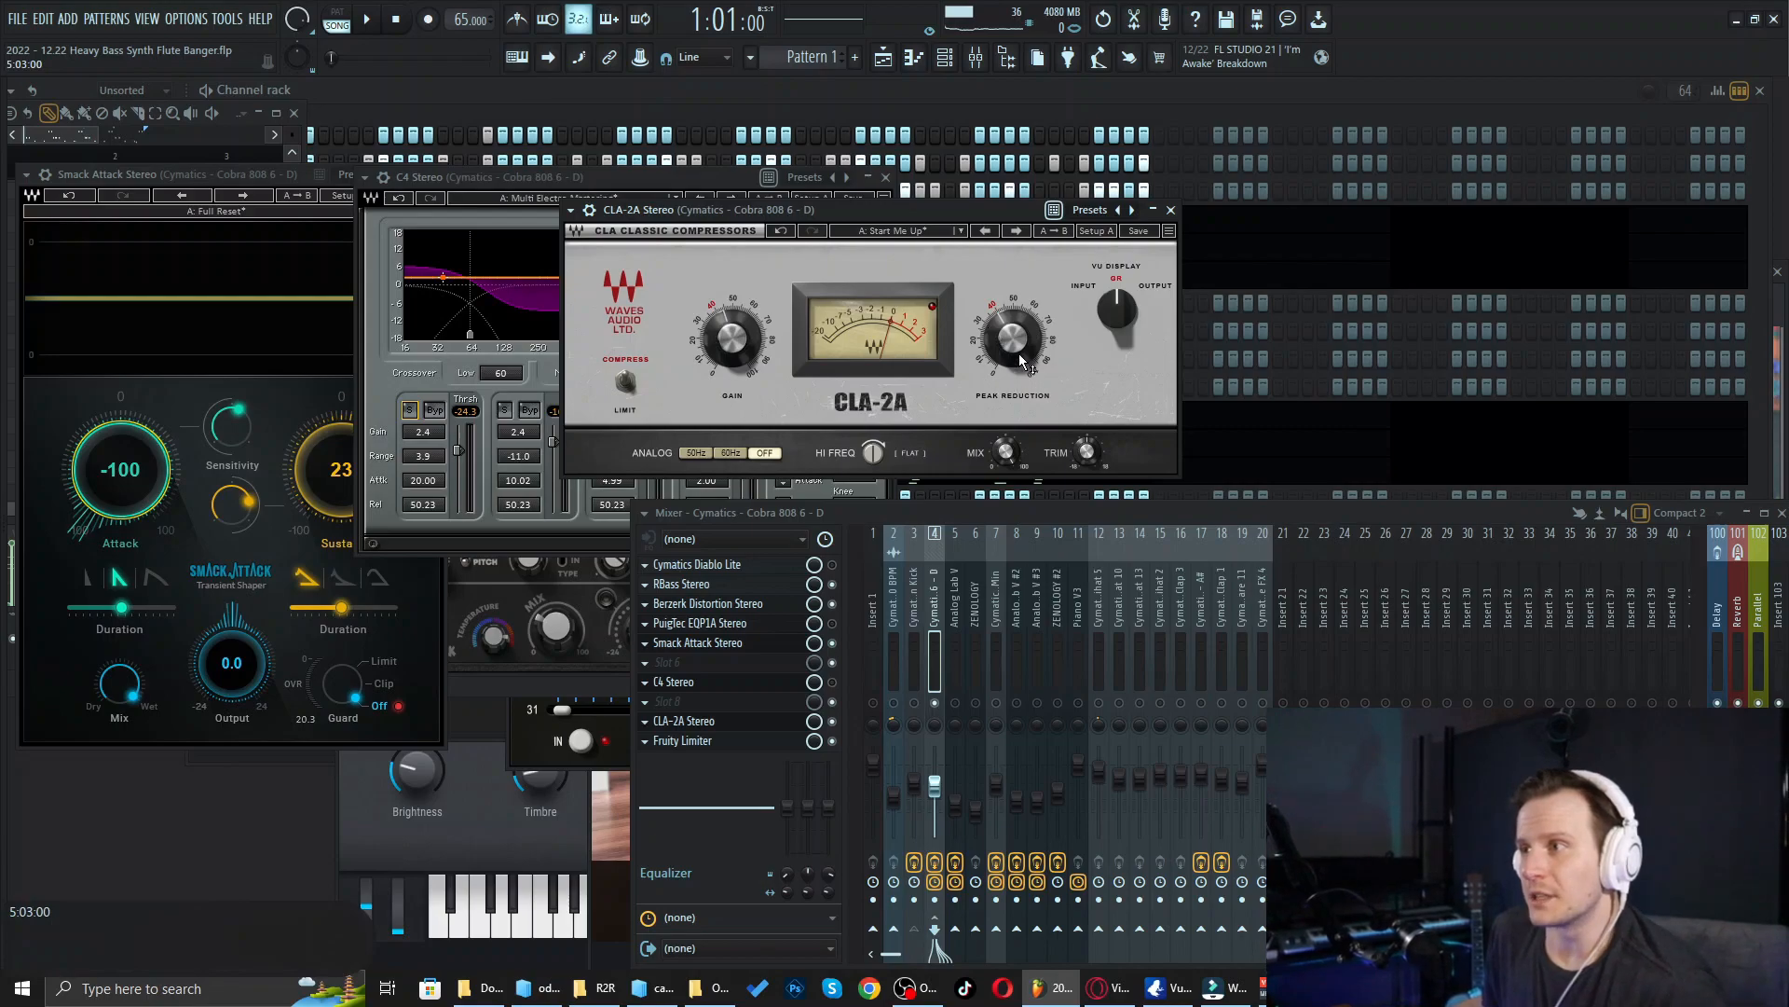
pyautogui.press('space')
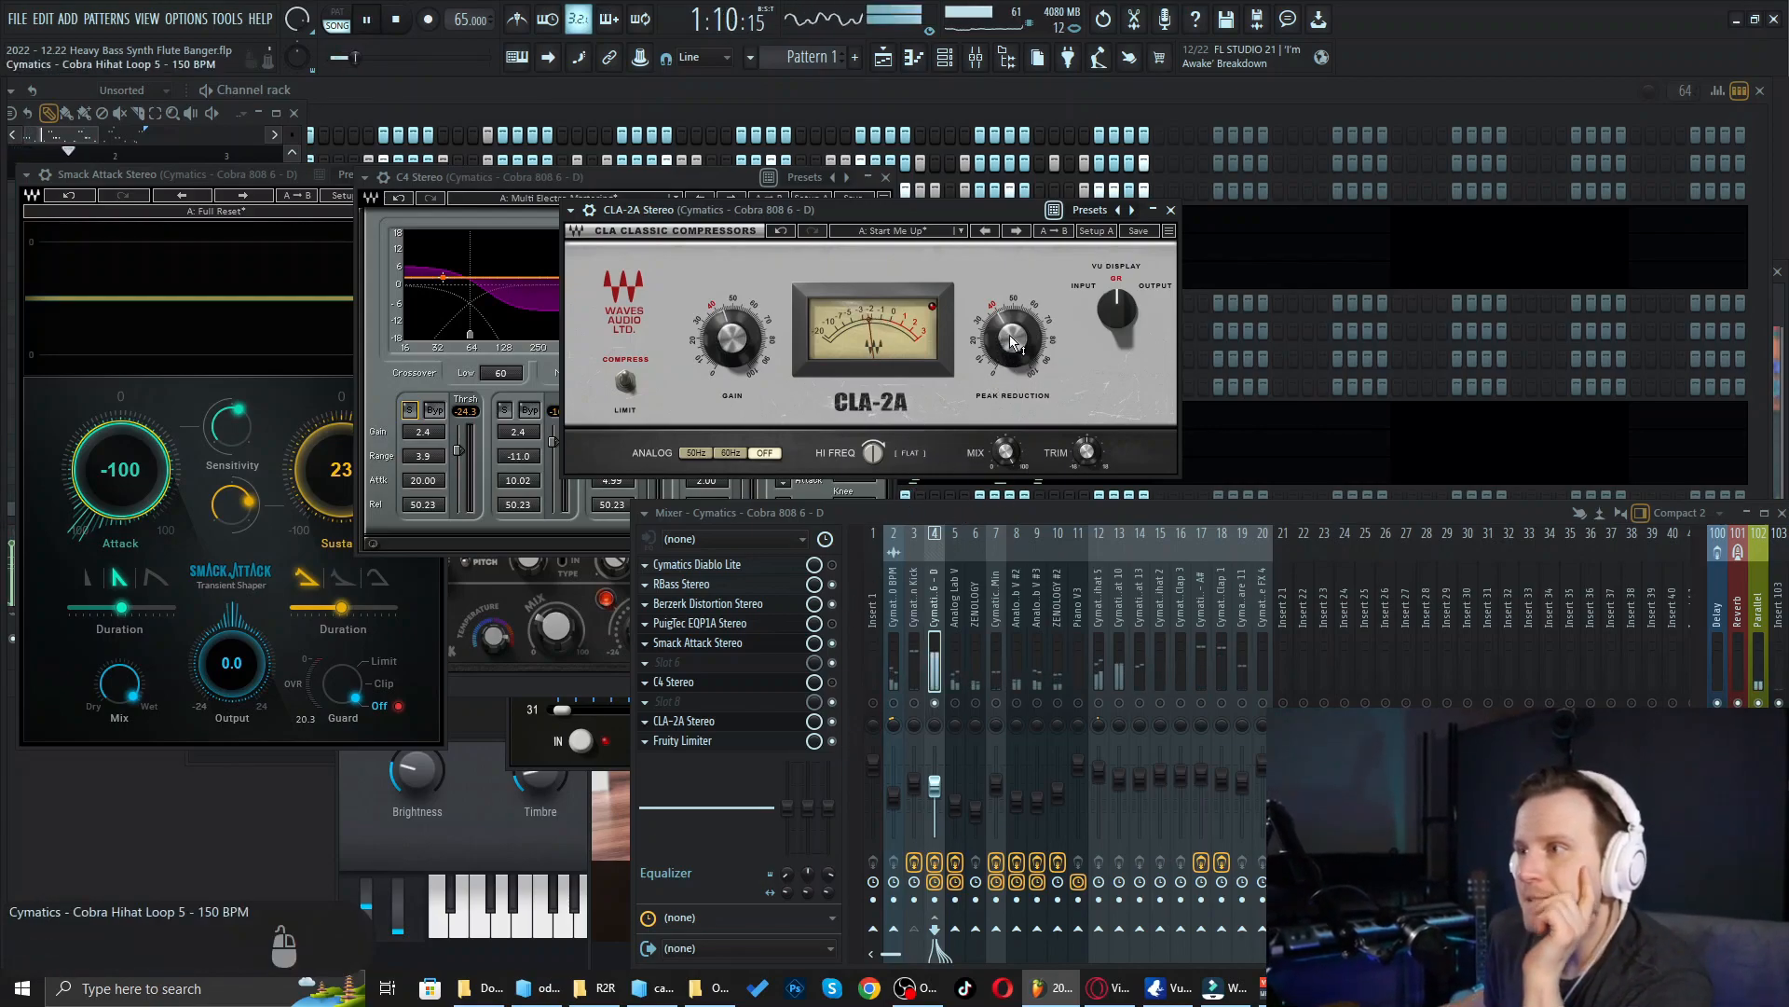
pyautogui.moveTo(1001, 342); pyautogui.dragTo(1003, 326)
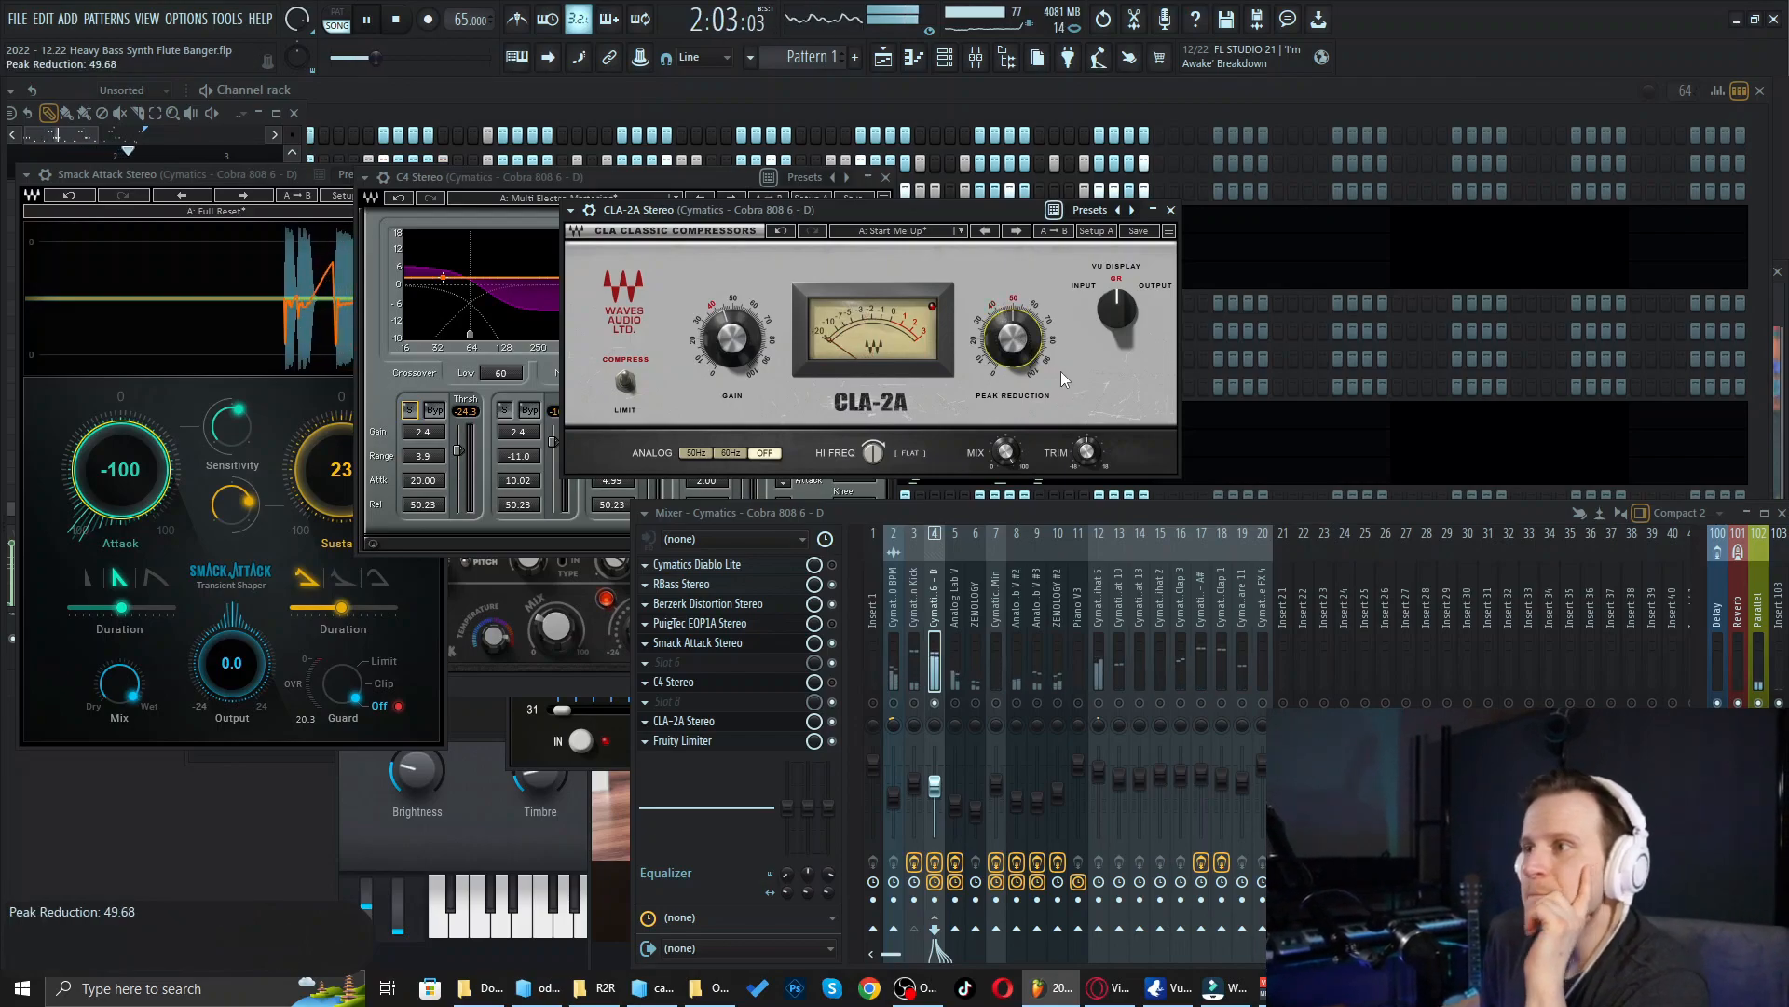
pyautogui.moveTo(1031, 345)
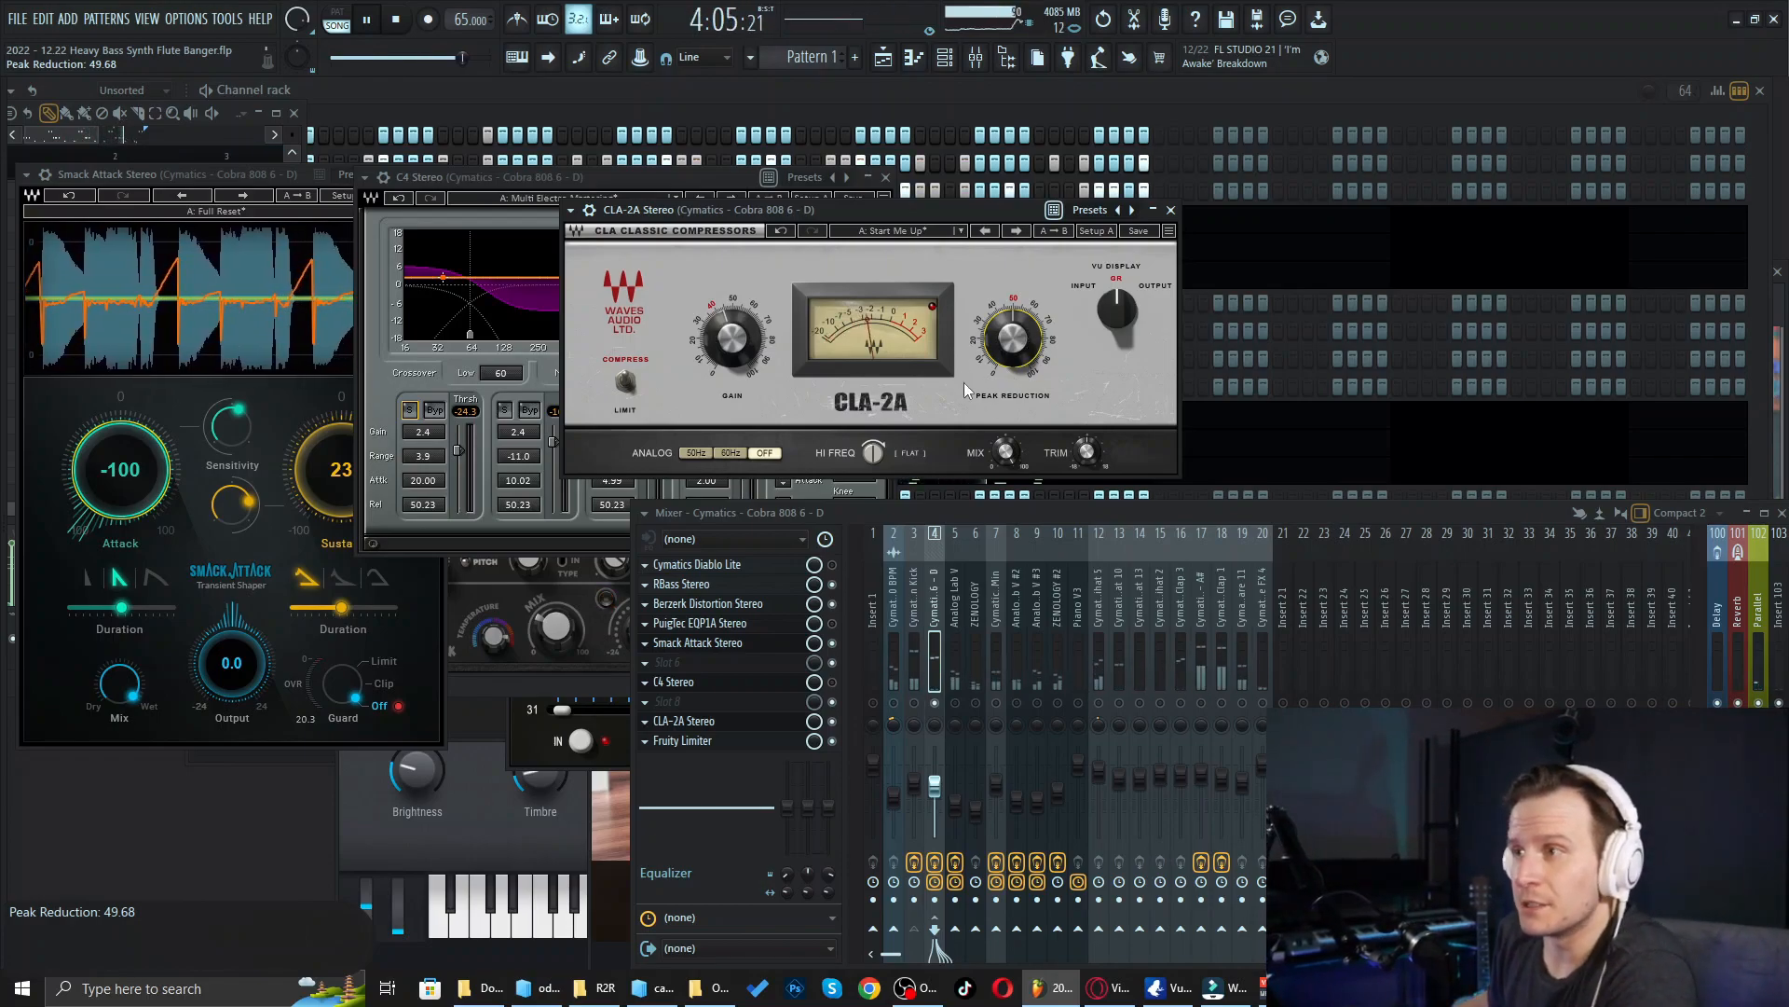
pyautogui.moveTo(1025, 348)
pyautogui.mouseDown()
pyautogui.moveTo(1025, 375)
pyautogui.moveTo(1018, 353)
pyautogui.mouseUp()
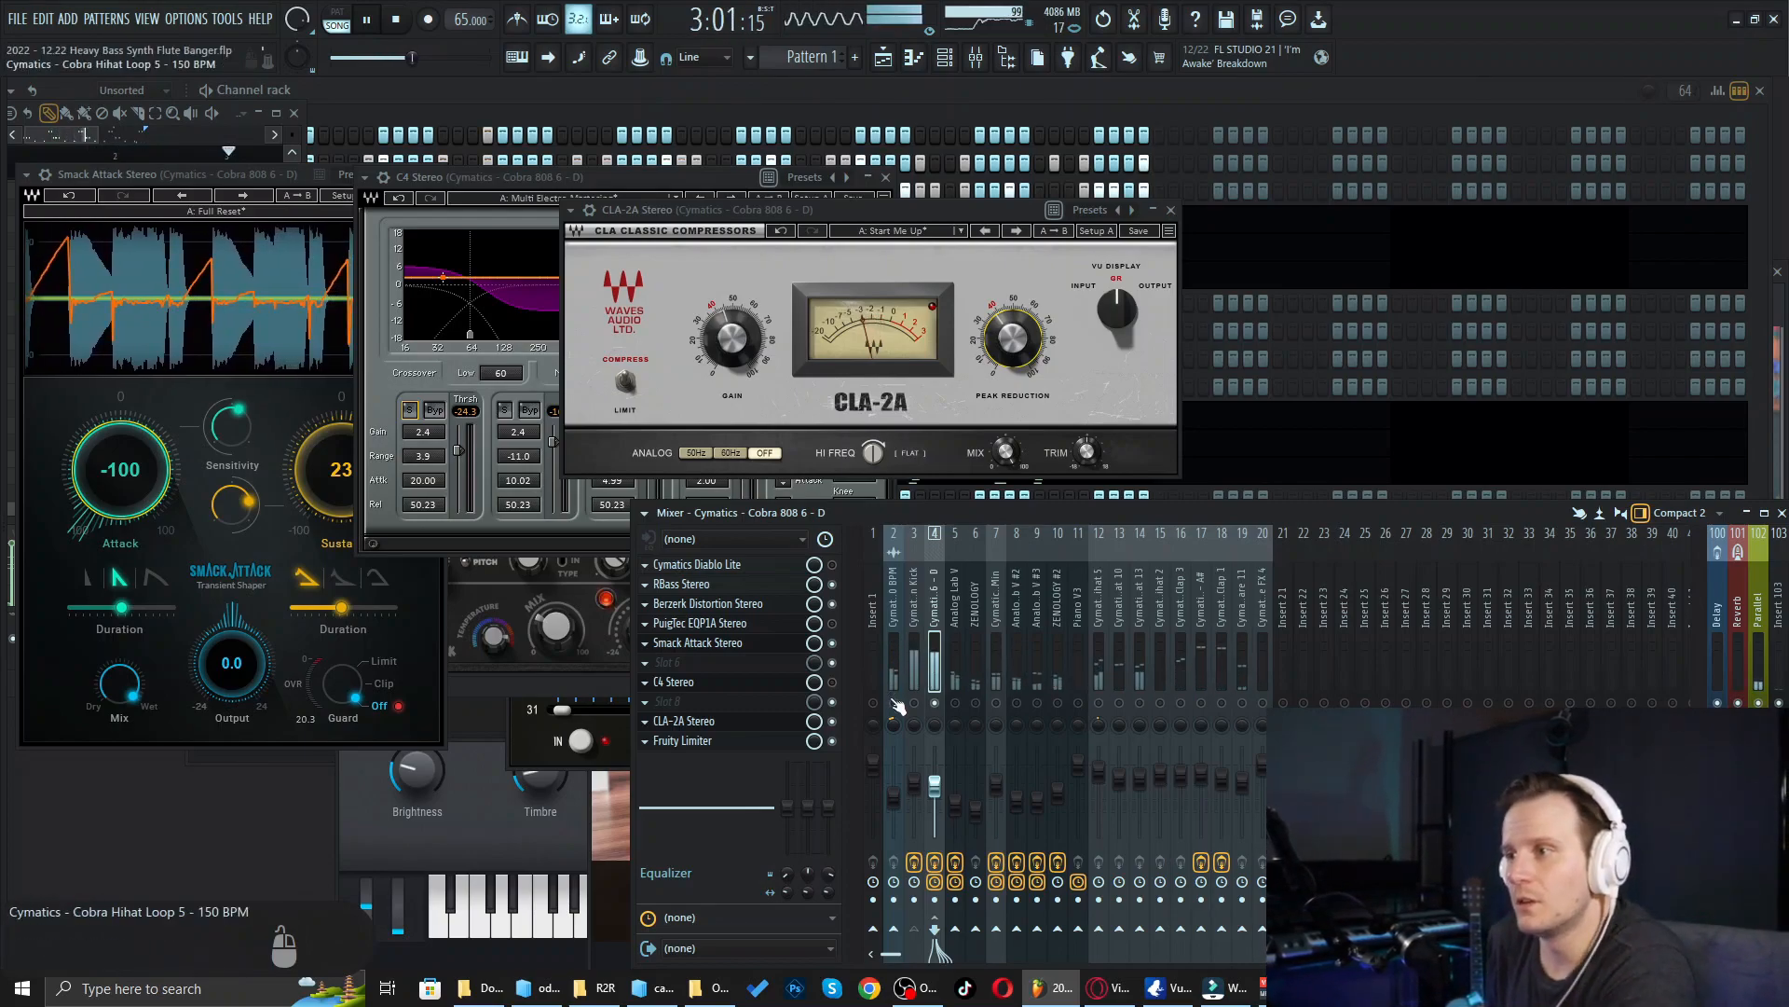
pyautogui.press('space')
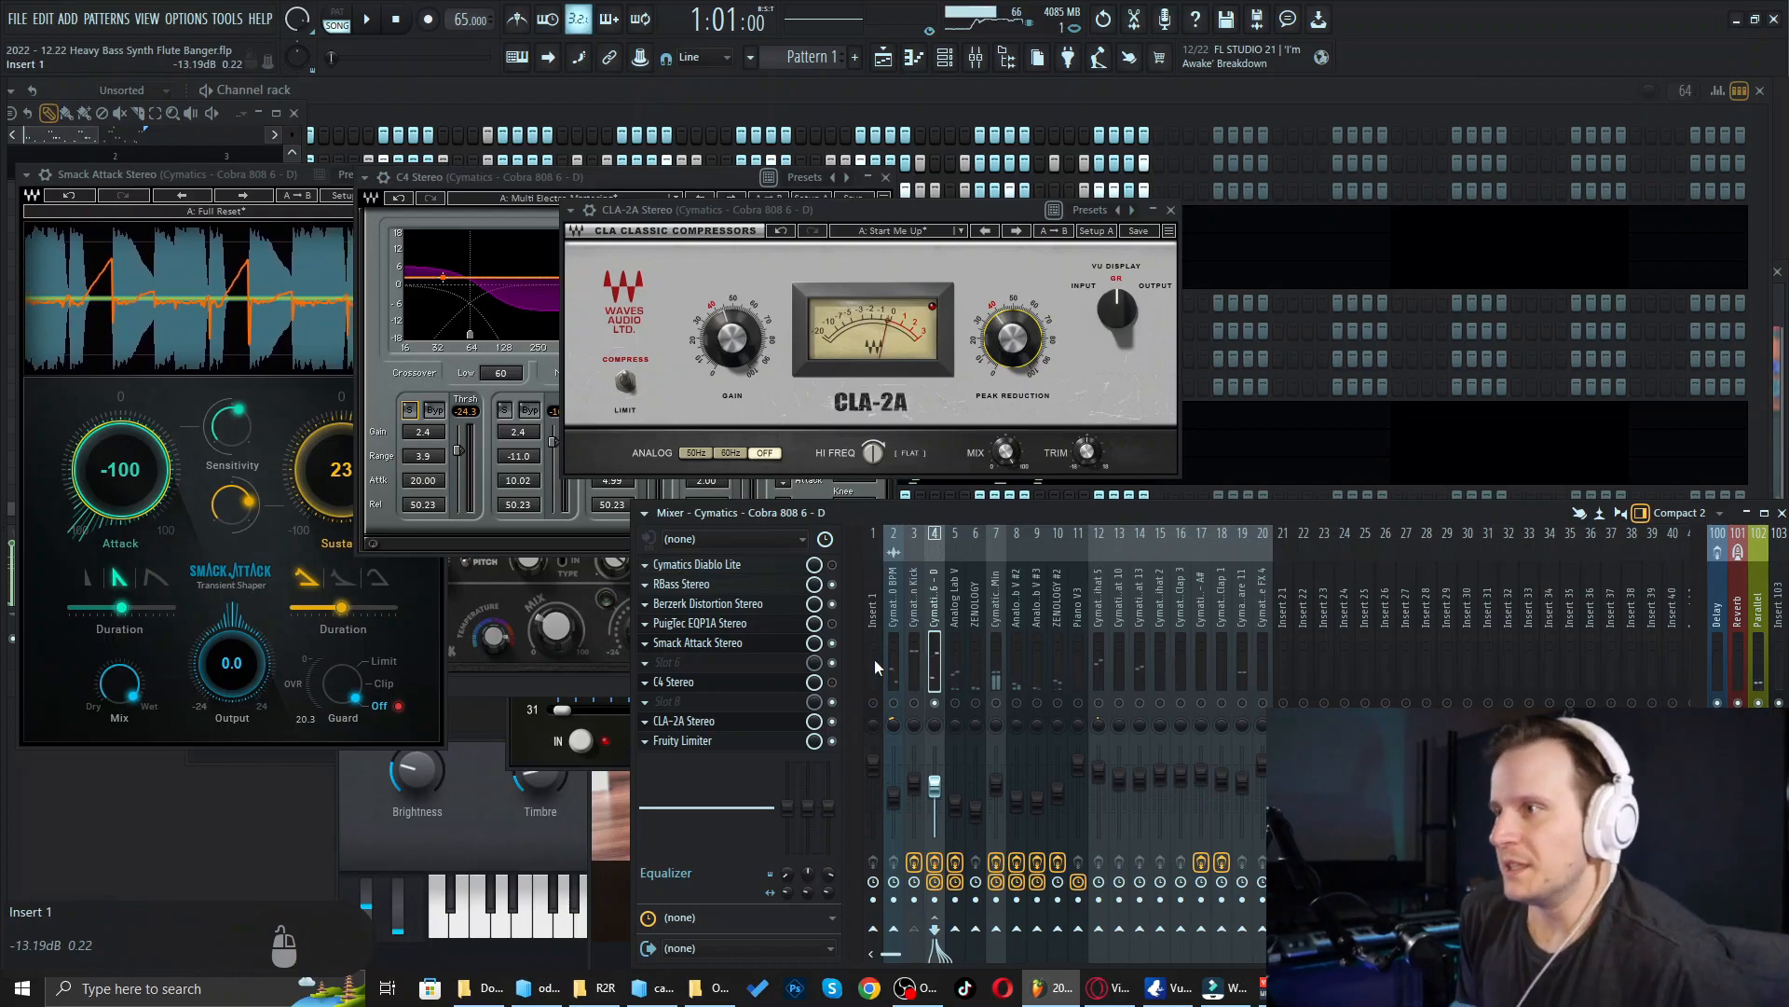